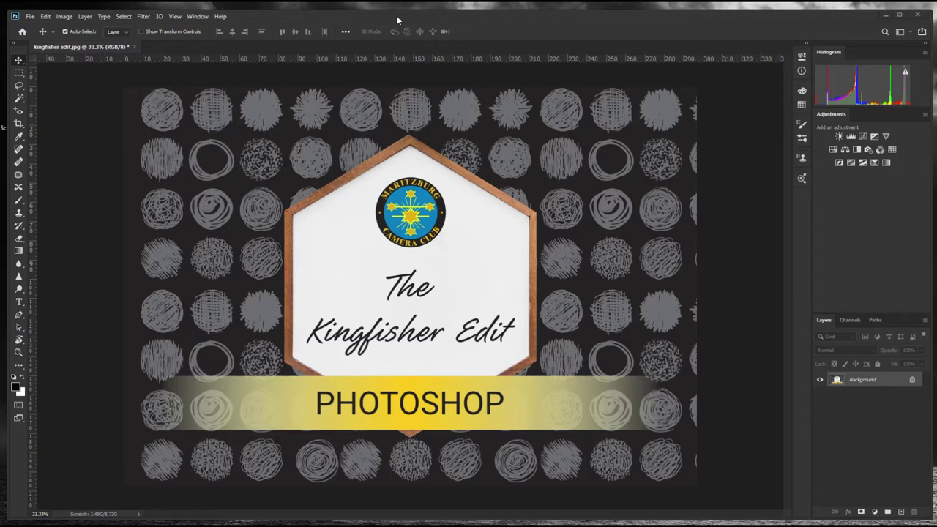
Step: Dismiss the Filter menu unused and close the kingfisher edit.jpg title card
left_click(144, 16)
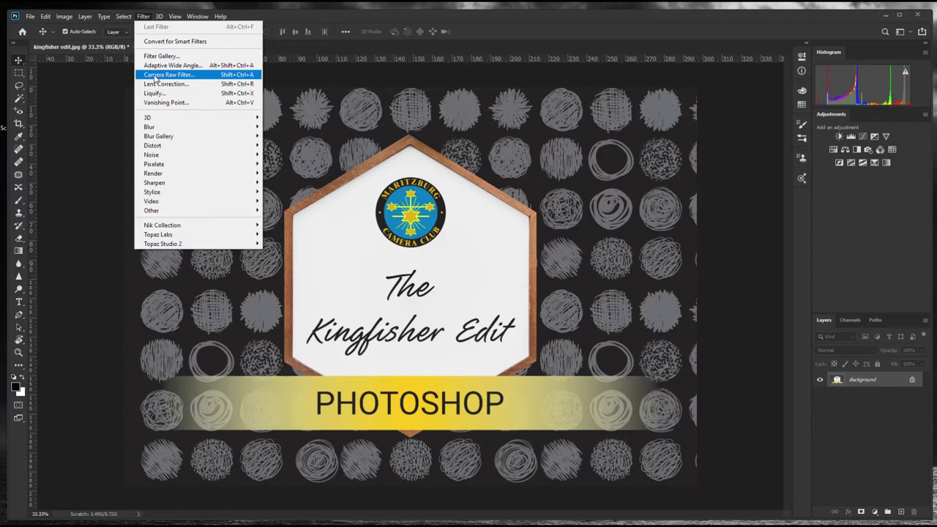
left_click(92, 123)
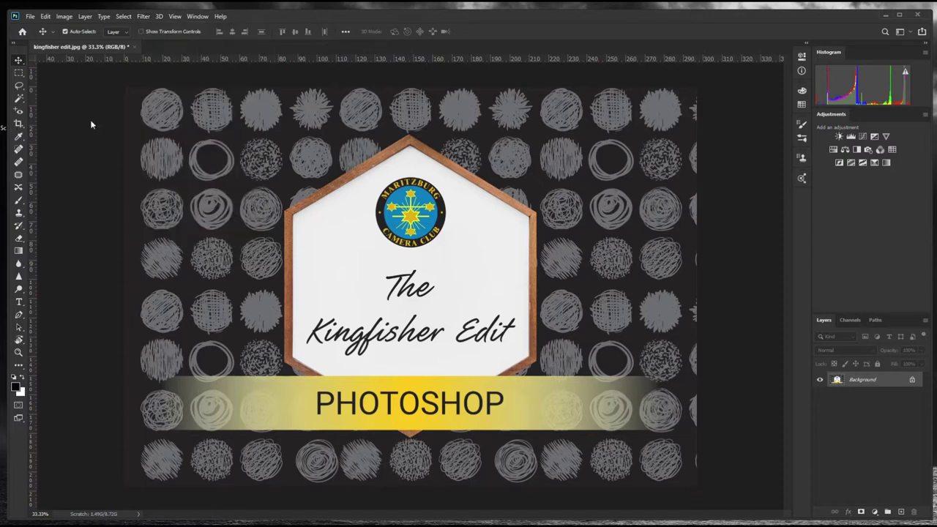
left_click(134, 46)
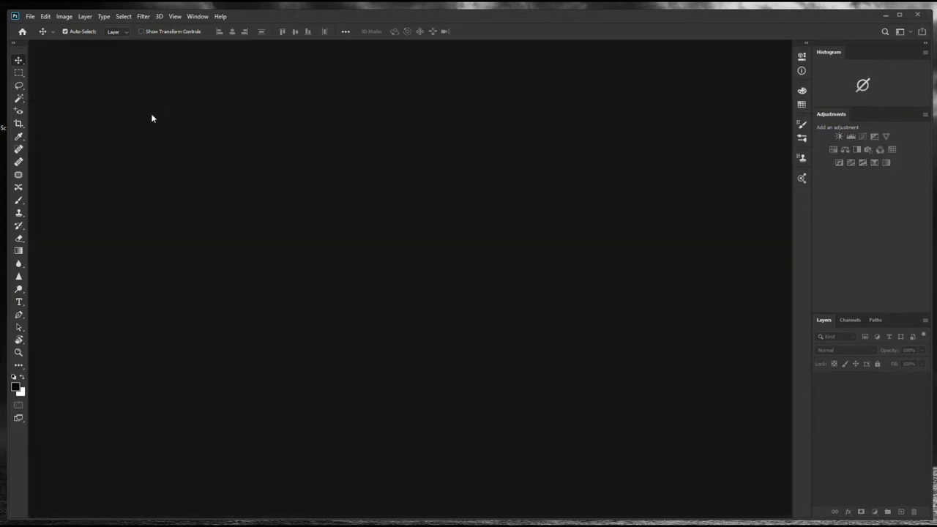
key("space")
Step: Open kingfisher before.jpg through File > Open
left_click(30, 16)
left_click(37, 36)
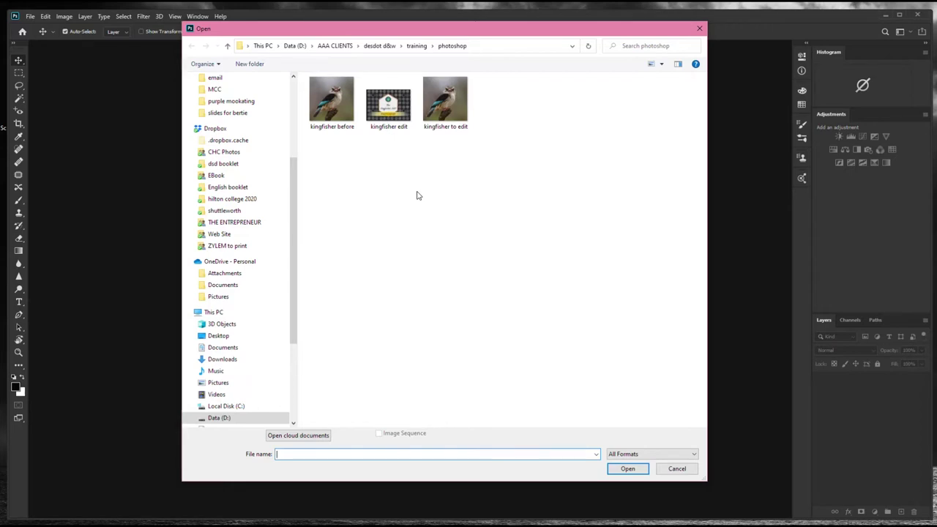
double_click(331, 104)
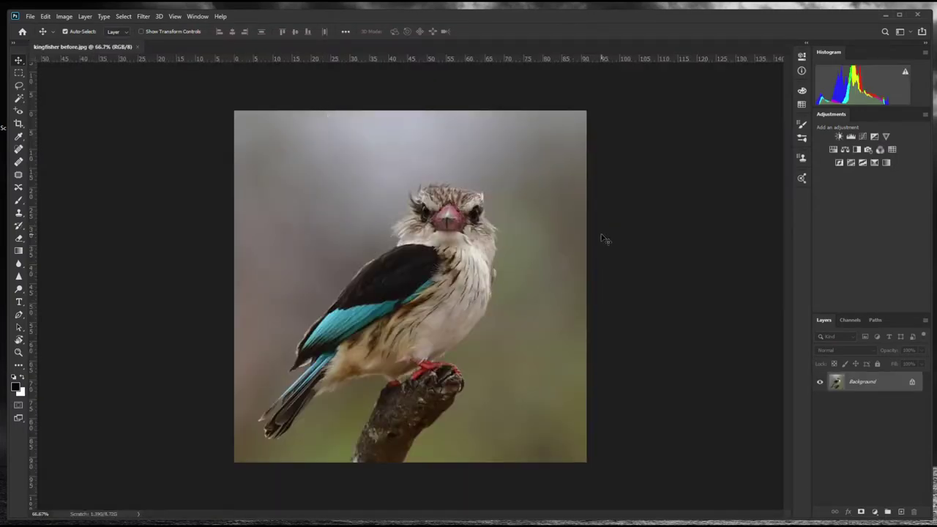
left_click(30, 17)
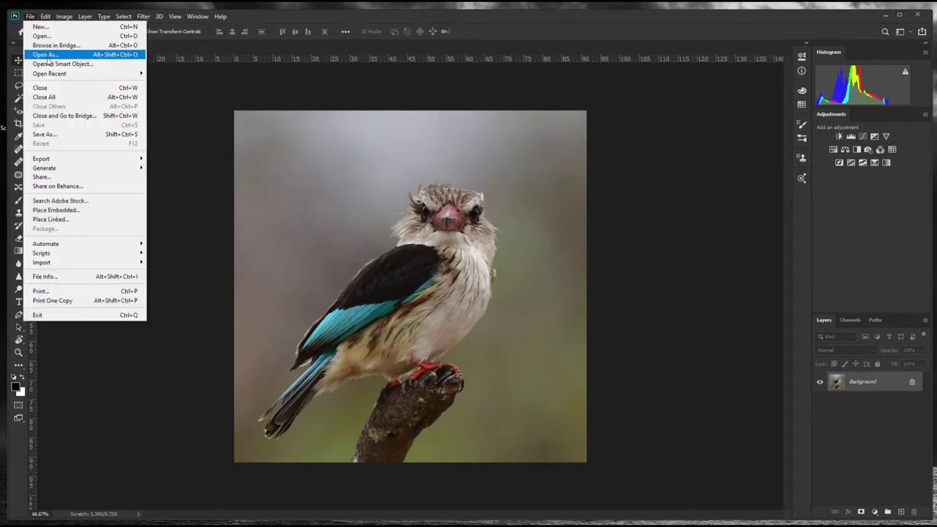
Step: Browse the Filter menu without running a filter, then return to the File menu
left_click(289, 18)
left_click(145, 16)
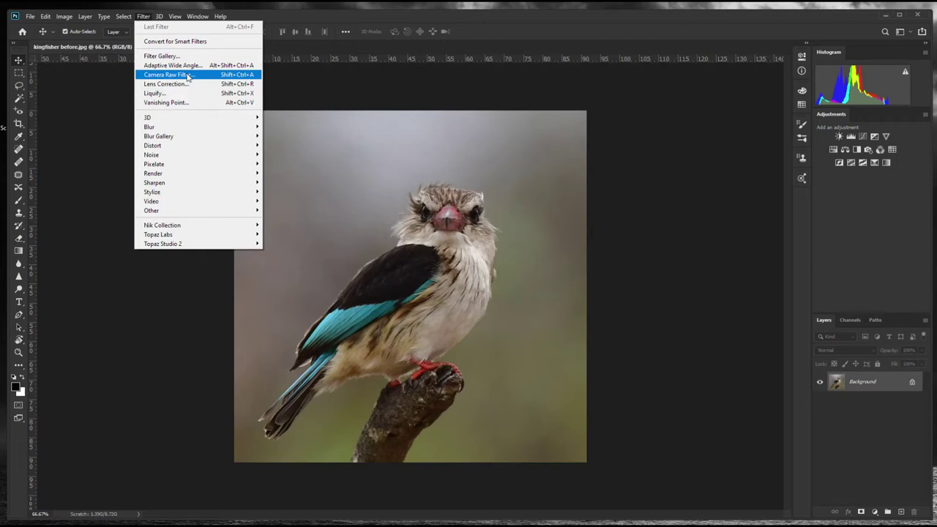
left_click(274, 25)
left_click(30, 16)
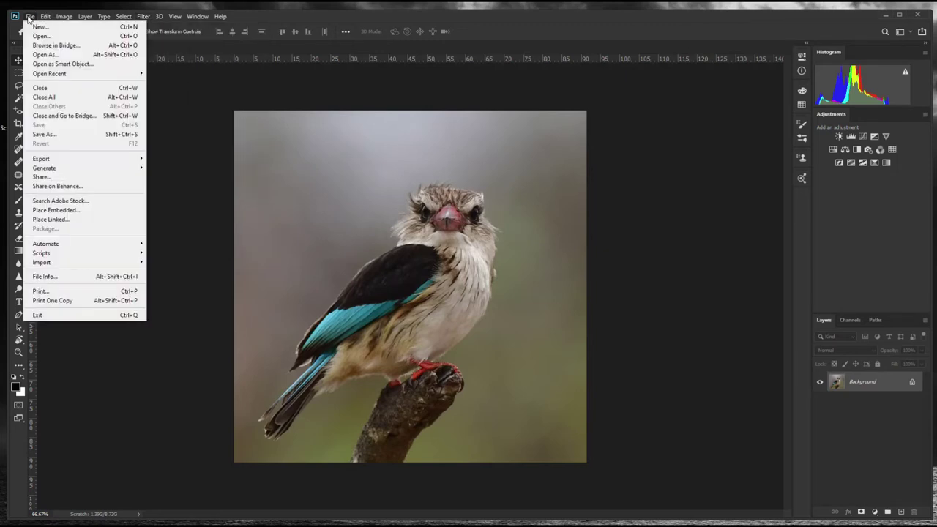
Step: Open kingfisher to edit.jpg in Camera Raw format via File > Open As
left_click(43, 55)
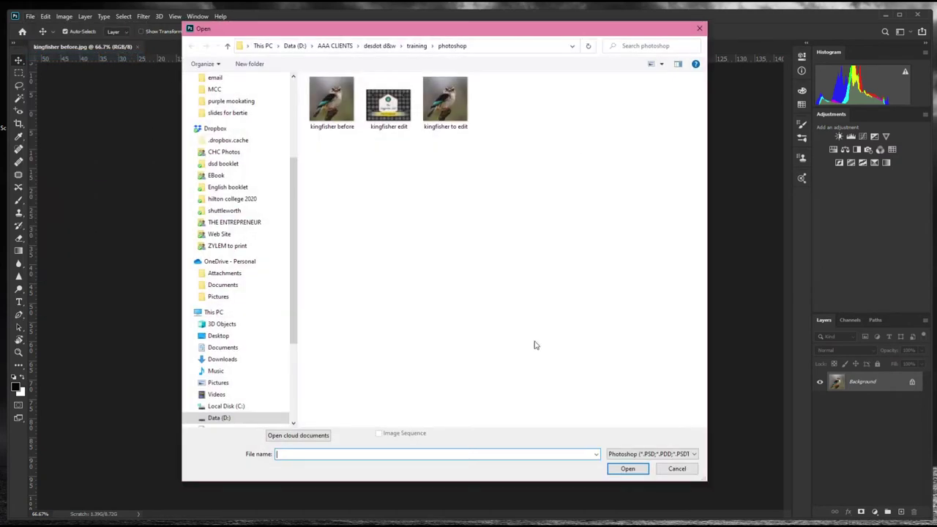
left_click(655, 454)
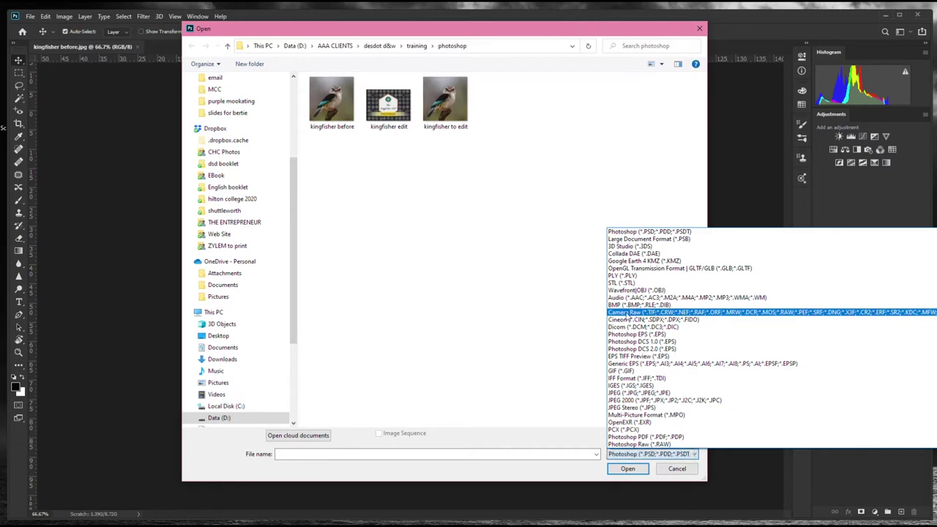
left_click(628, 315)
left_click(443, 108)
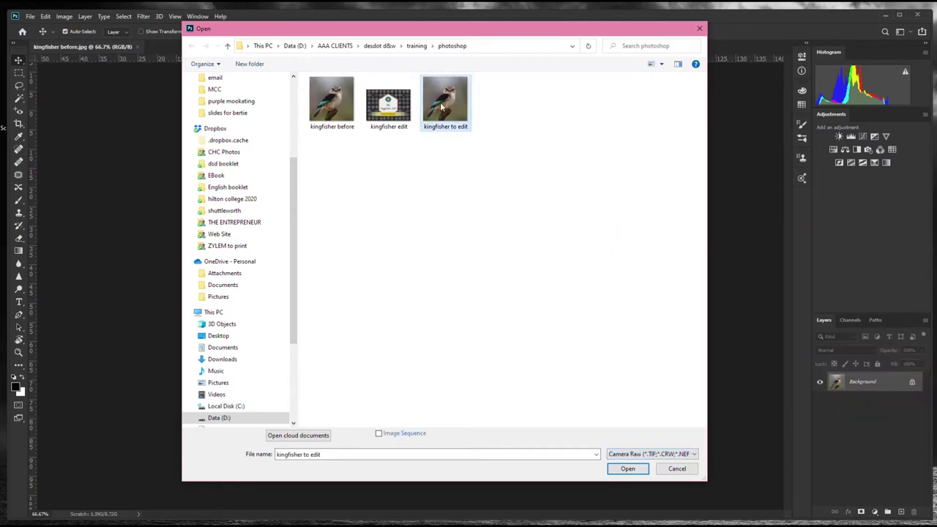
left_click(634, 469)
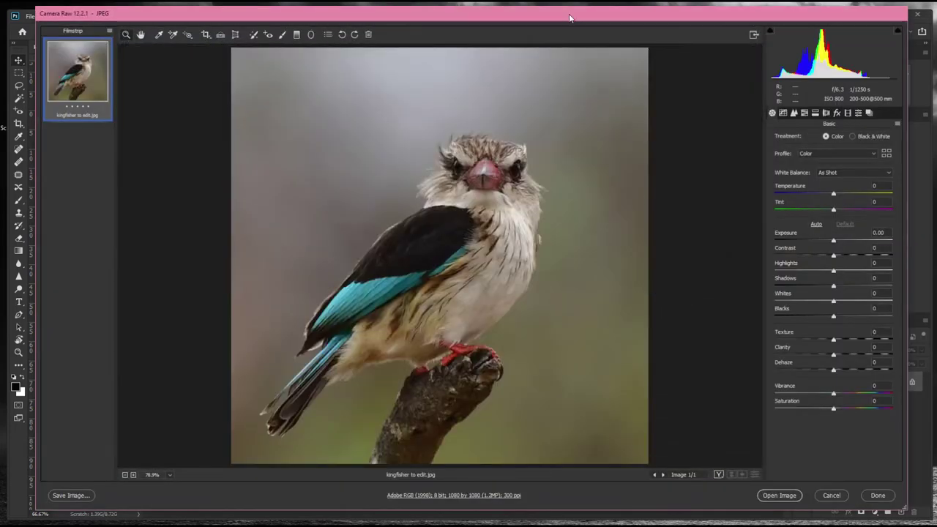
Step: Shift the Camera Raw window slightly left and widen its right edge
left_click_drag(562, 16, 543, 20)
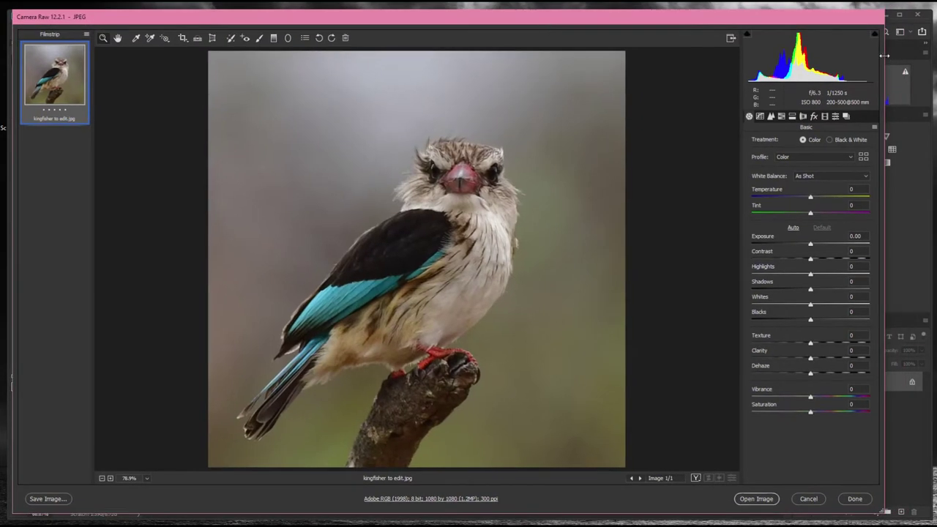
left_click_drag(895, 56, 927, 57)
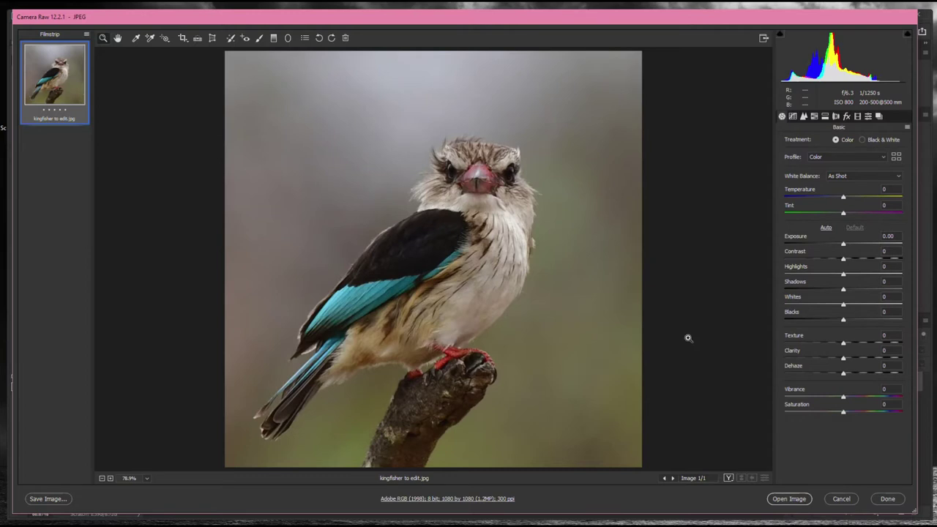
Step: Set the Basic panel to Exposure +0.55, Shadows +23 and Highlights -22
left_click_drag(844, 246, 850, 247)
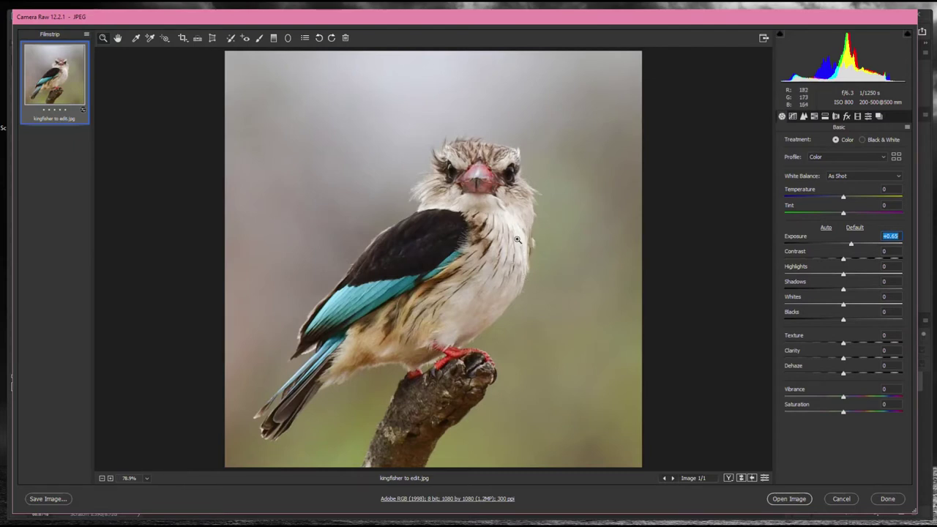
left_click_drag(851, 247, 850, 247)
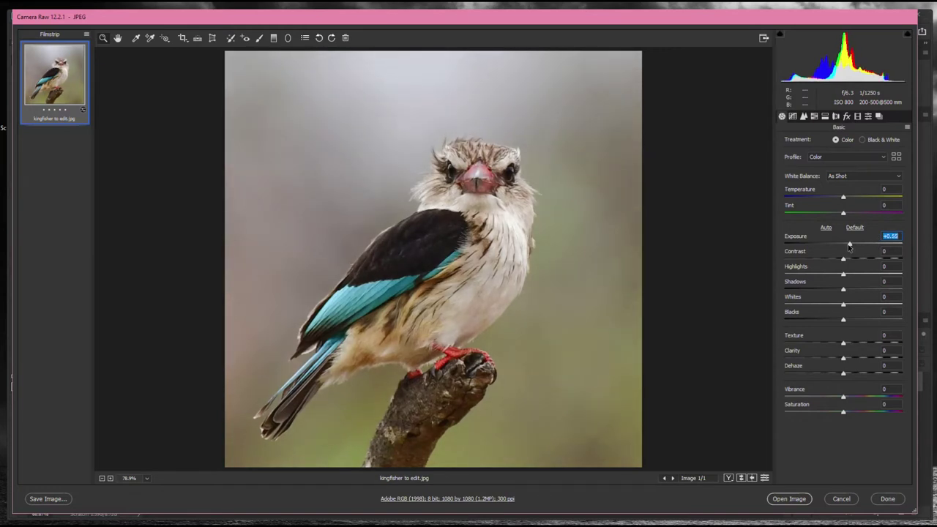
left_click_drag(842, 291, 853, 292)
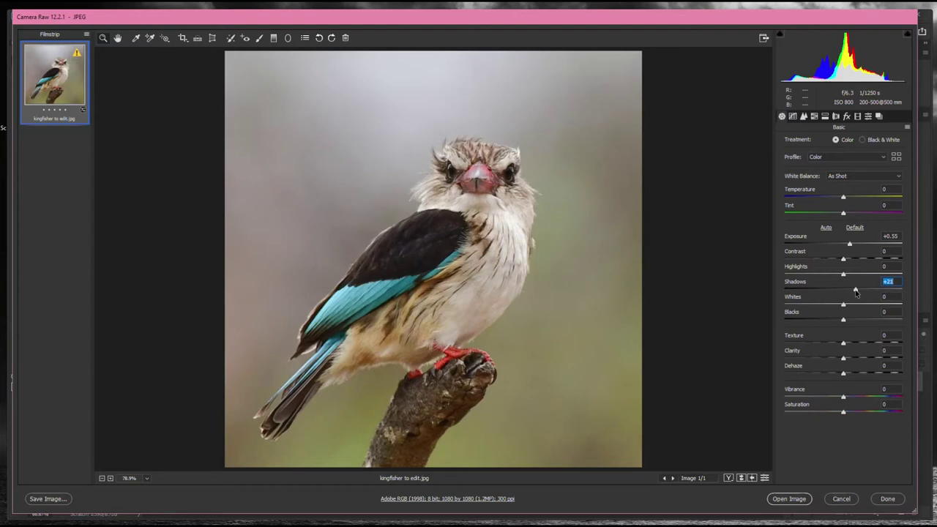
left_click_drag(857, 292, 832, 275)
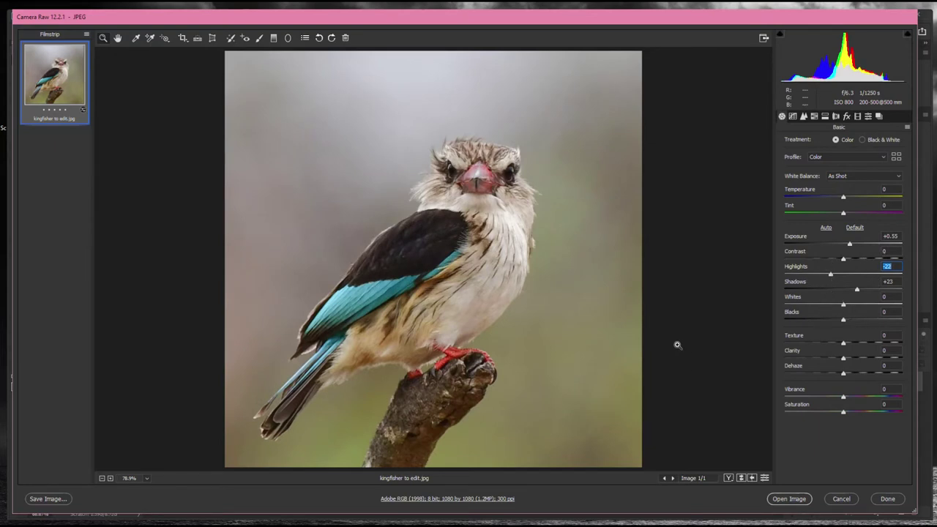
Step: Switch to the Adjustment Brush and reset its local correction settings
left_click(260, 38)
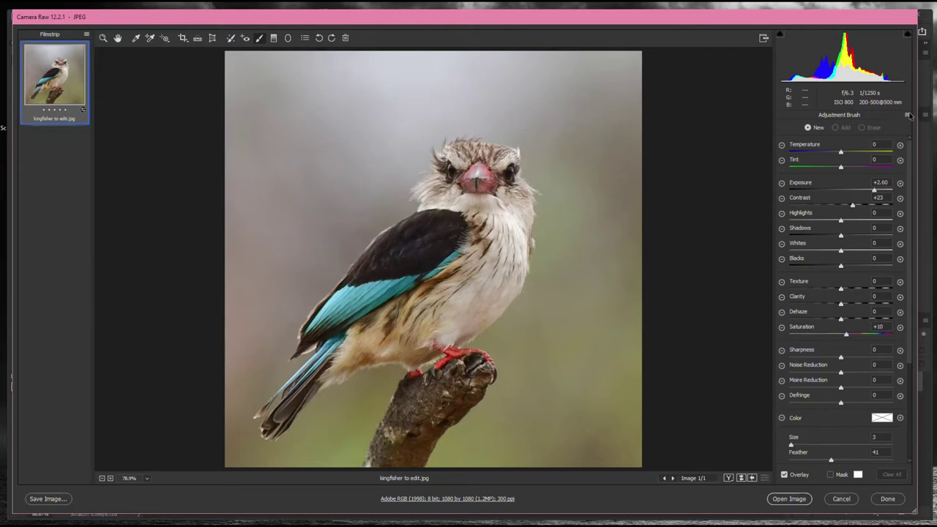
left_click(907, 116)
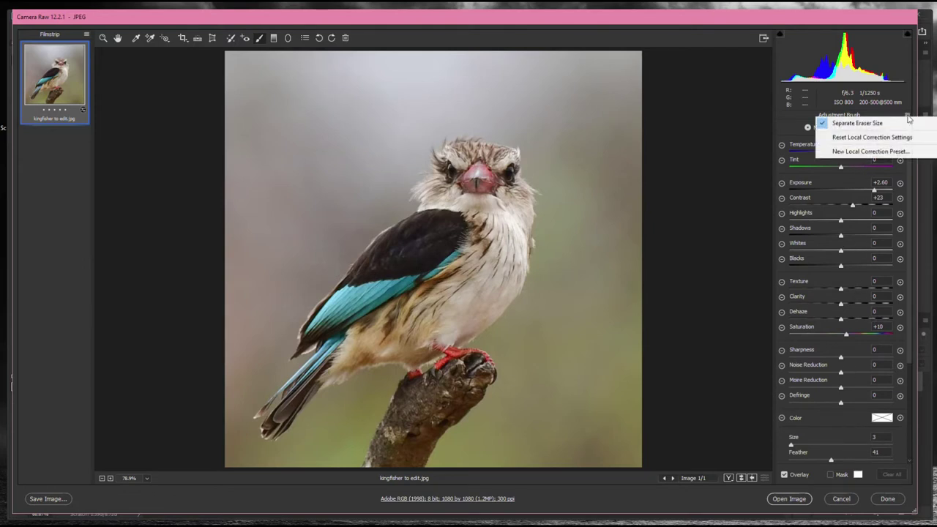
left_click(871, 137)
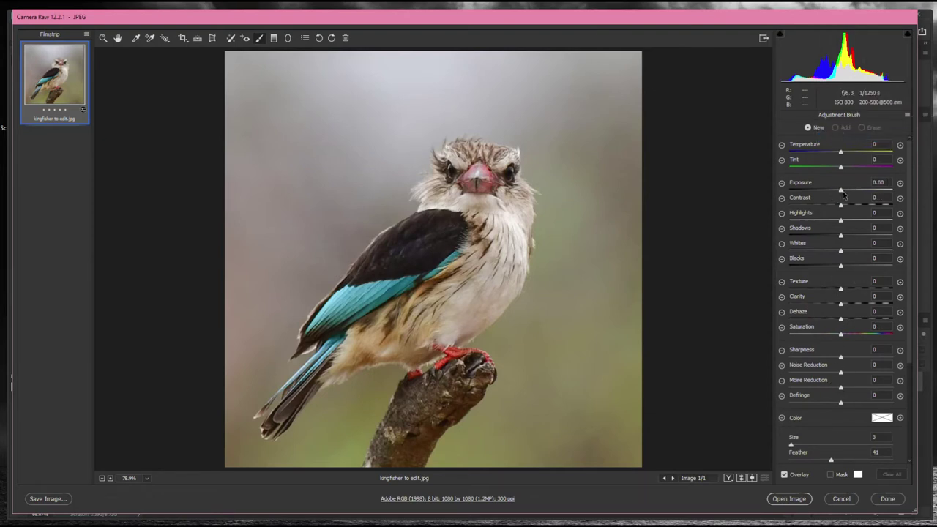
Step: Set the brush Exposure to -0.10 with slightly lowered Highlights
left_click_drag(840, 192, 865, 197)
left_click_drag(863, 191, 833, 192)
left_click(848, 293)
left_click_drag(847, 293, 870, 293)
left_click_drag(841, 192, 840, 193)
left_click_drag(842, 222, 839, 222)
scroll(813, 456, "down", 6)
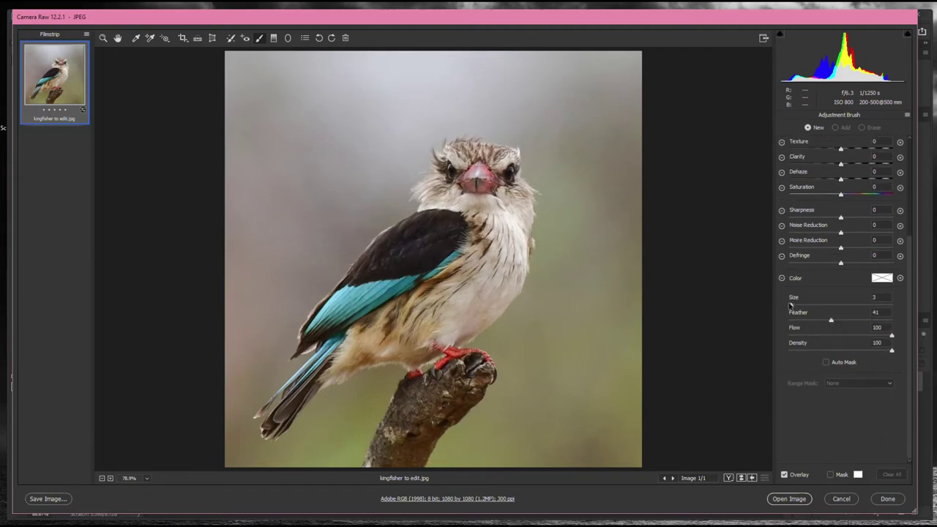
Step: Resize the Adjustment Brush to Size 5 and raise its Feather to 44
mouse_move(792, 306)
left_mouse_down()
mouse_move(834, 307)
mouse_move(781, 312)
left_mouse_up()
key("bracketleft")
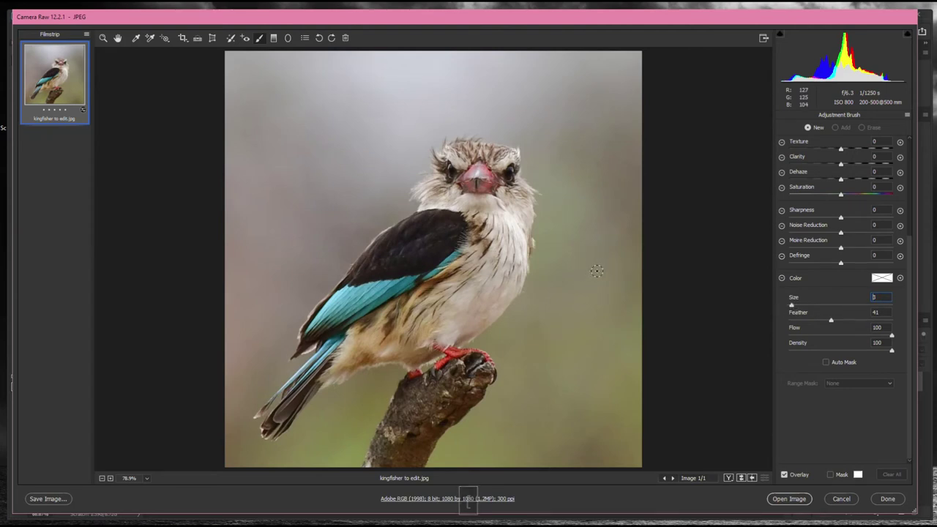
key("bracketleft")
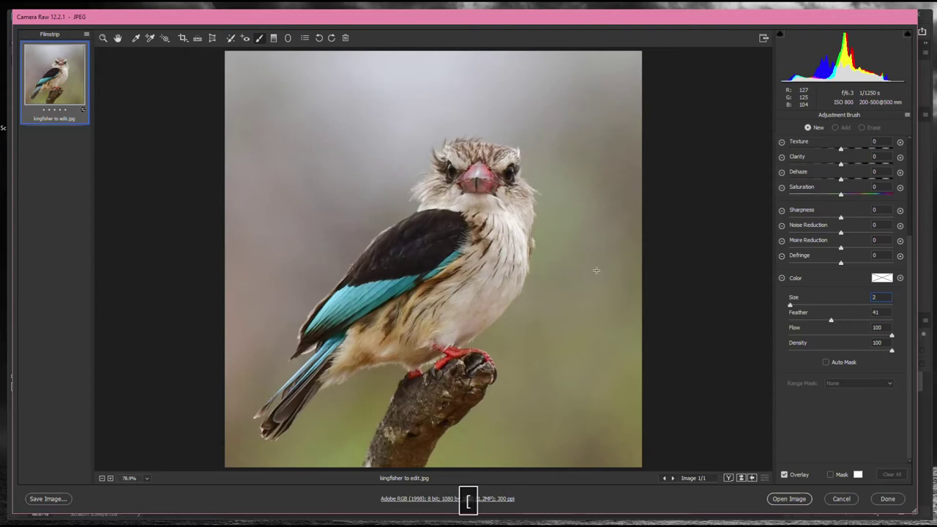
key("bracketright")
key("bracketright")
key("bracketright")
key("bracketright")
key("bracketright")
key("bracketright")
key("bracketright")
key("bracketright")
key("bracketright")
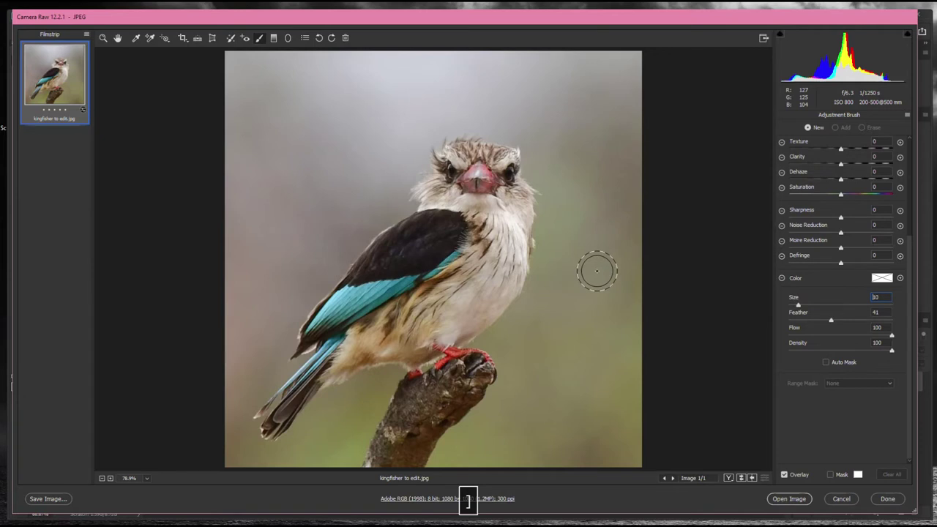
key("bracketleft")
key("bracketleft")
key("bracketleft")
key("bracketleft")
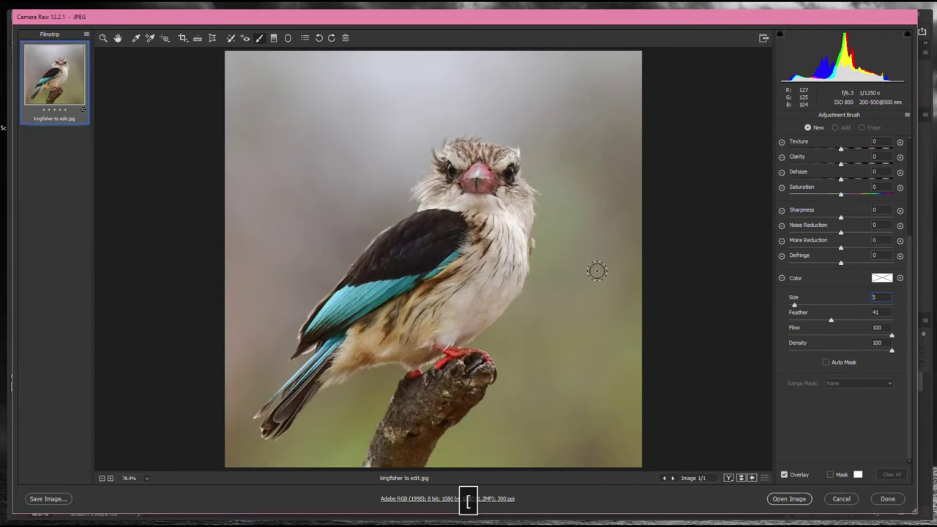
left_click_drag(831, 324, 833, 324)
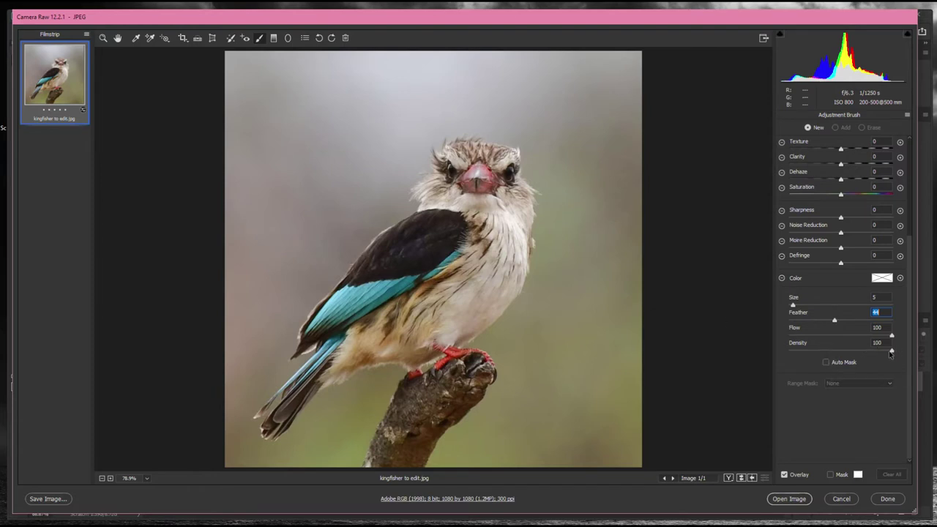
key("Tab")
key("Tab")
scroll(830, 252, "up", 3)
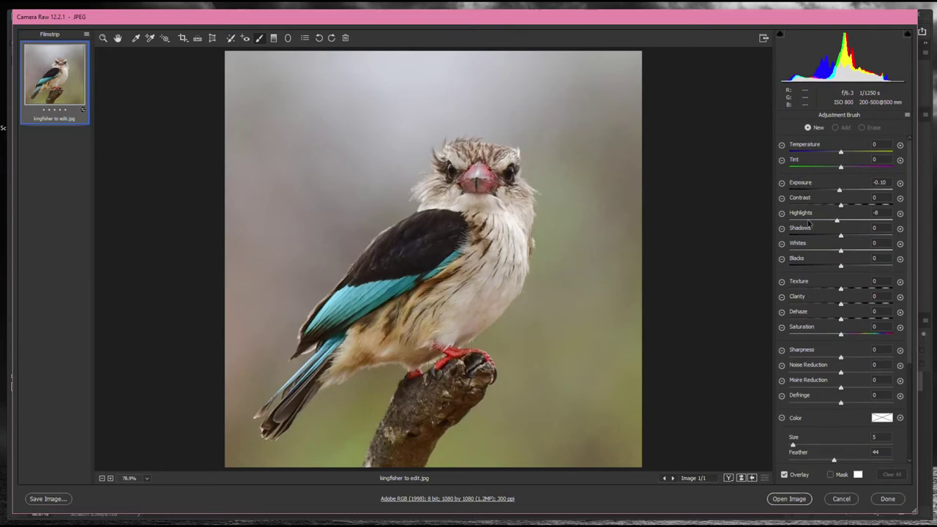
Step: Paint the darkening correction over the kingfisher's chest and throat at brush size 3
mouse_move(438, 199)
left_mouse_down()
mouse_move(511, 213)
mouse_move(512, 250)
mouse_move(514, 214)
mouse_move(521, 223)
left_mouse_up()
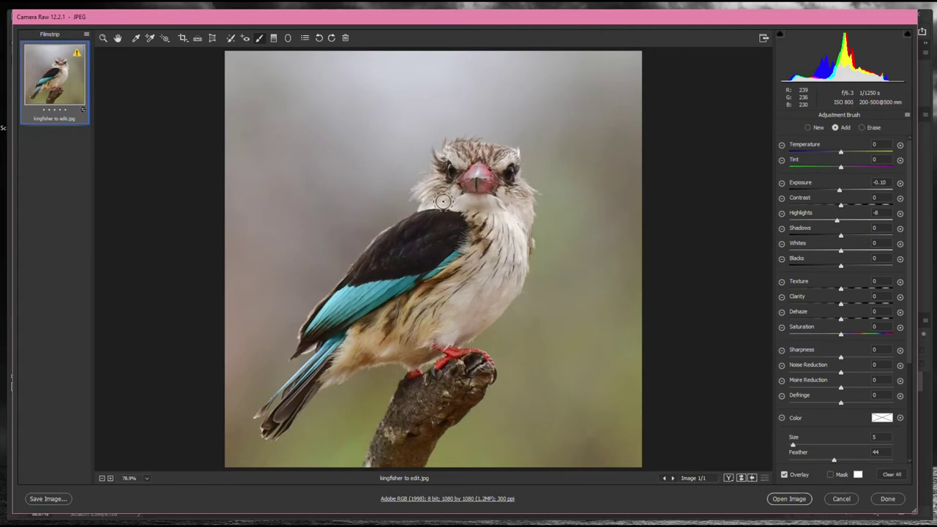
key("bracketleft")
key("bracketleft")
left_click_drag(513, 210, 502, 216)
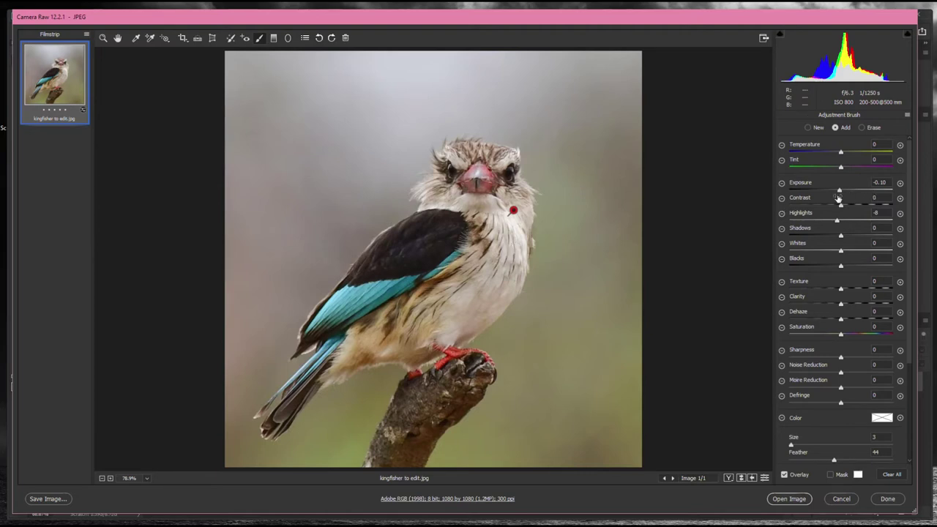
Step: Settle the throat correction at Exposure -0.30 and Highlights -10
left_click_drag(841, 191, 776, 195)
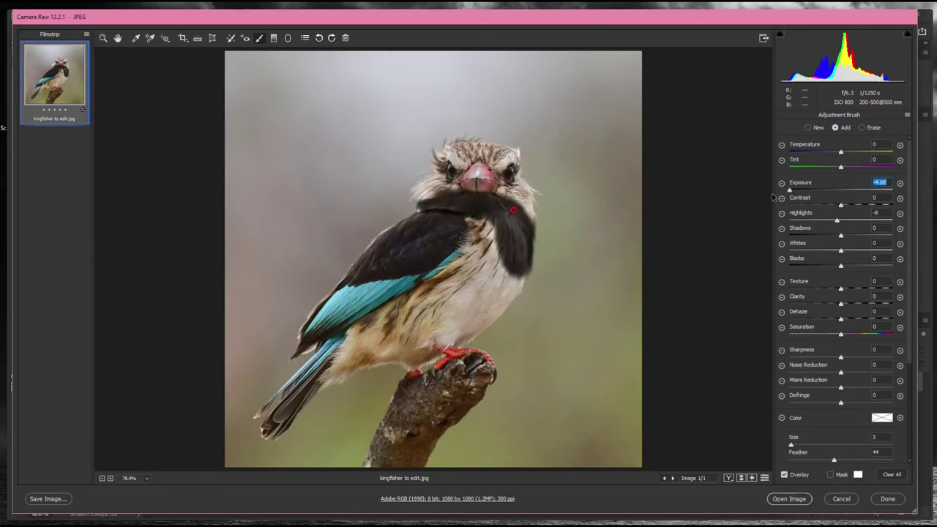
mouse_move(790, 192)
left_mouse_down()
mouse_move(840, 193)
mouse_move(833, 192)
left_mouse_up()
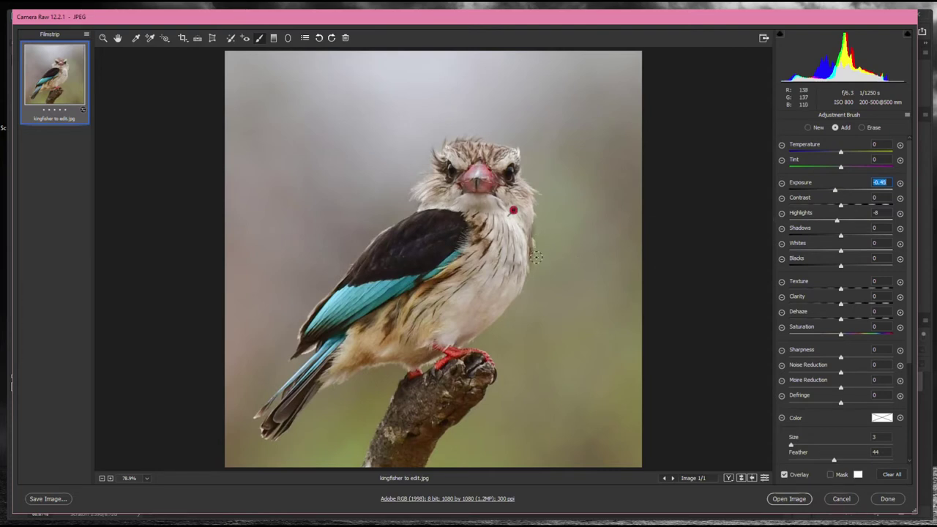
left_click_drag(836, 192, 837, 191)
left_click(837, 221)
left_click_drag(837, 221, 833, 222)
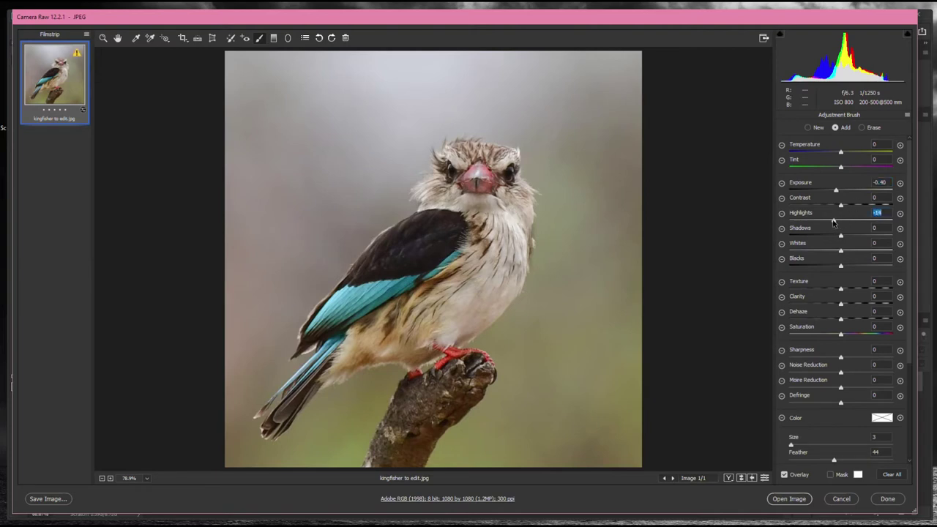
left_click_drag(836, 222, 836, 220)
left_click(836, 192)
left_click_drag(837, 192, 837, 191)
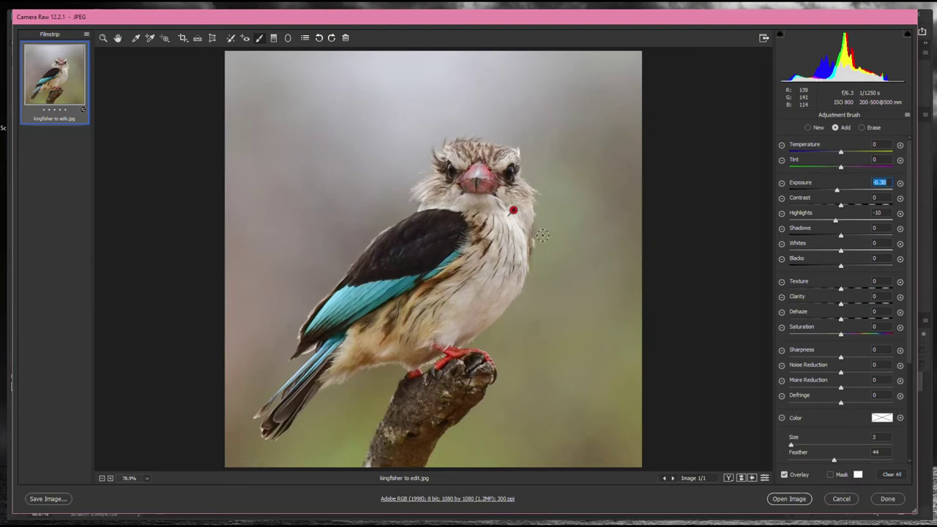
Step: Erase the stray mask spill beside the bird's chest using Alt
key("alt")
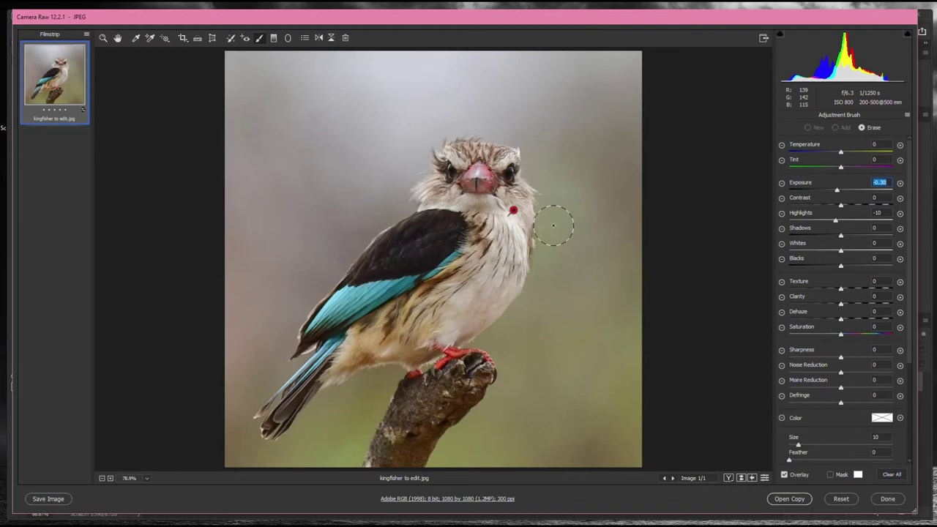
left_click_drag(552, 237, 554, 255)
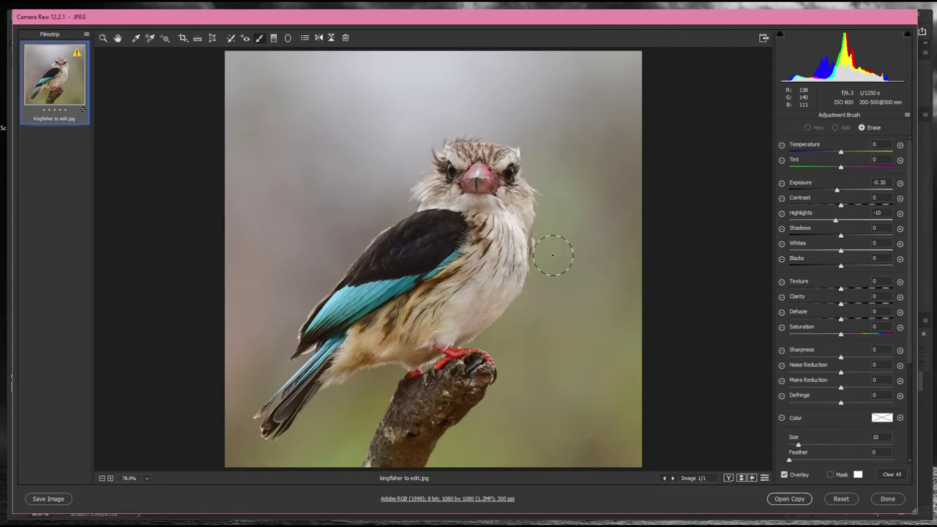
key("alt")
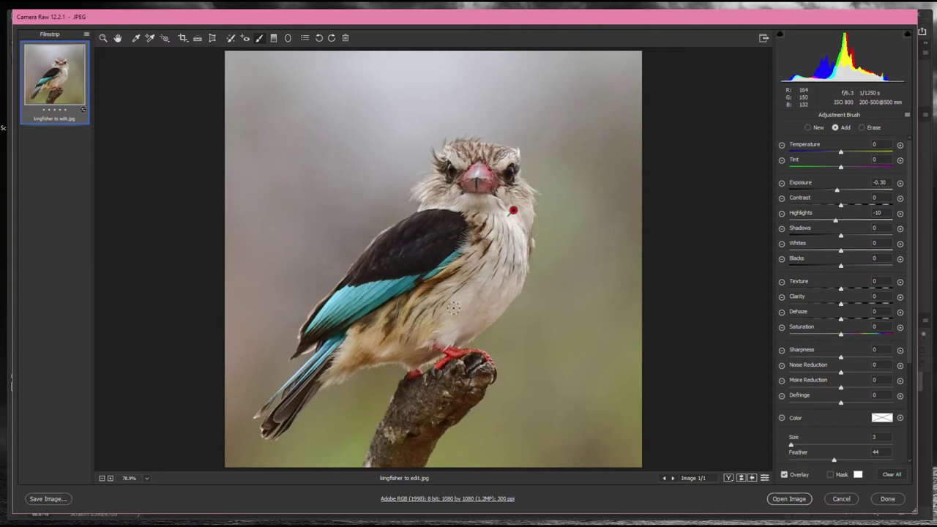
Step: Add a new brush adjustment with a darkening stroke down the bird's chest
left_click(809, 127)
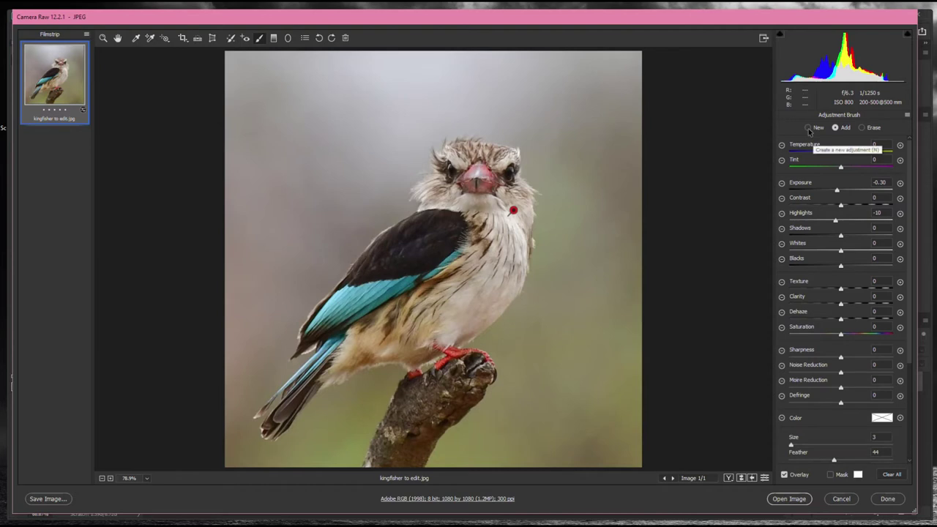
left_click_drag(515, 221, 522, 248)
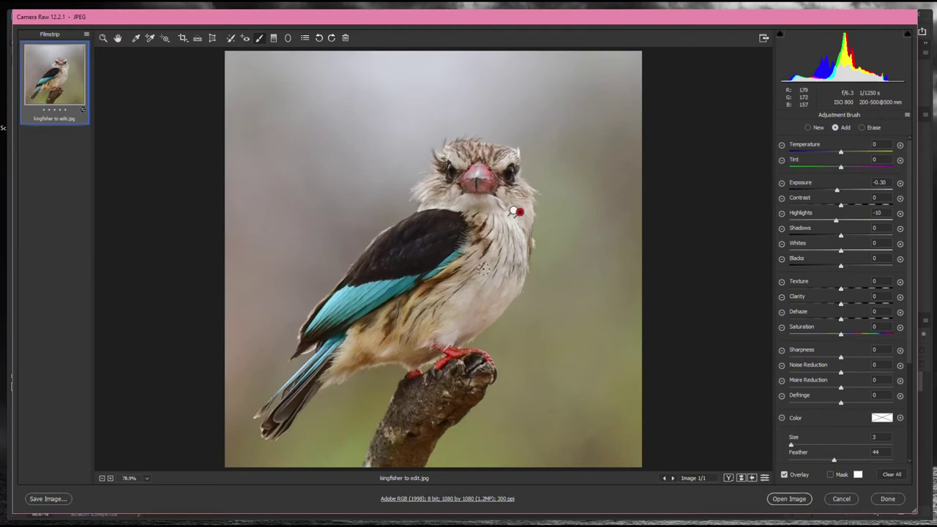
left_click(809, 128)
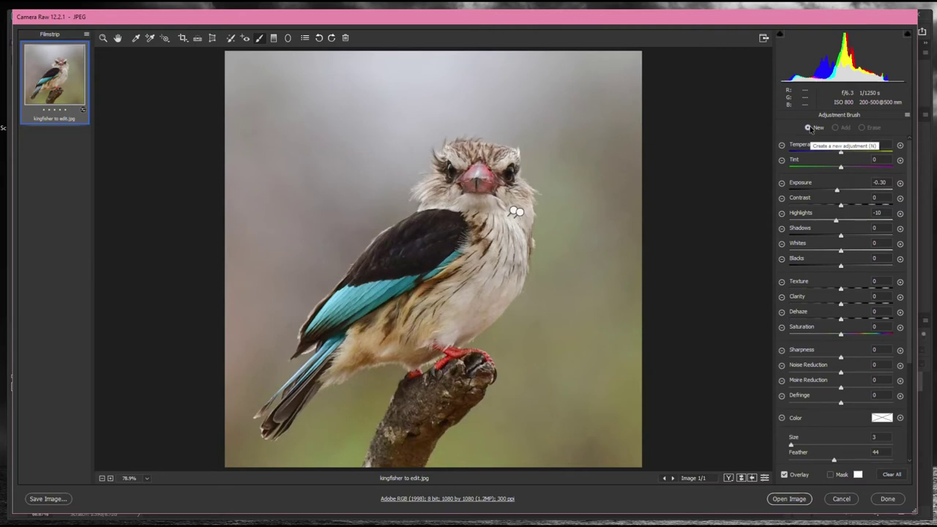
Step: Reset the new brush, set Shadows +10 and Size 5, and paint the dark wing
left_click(907, 115)
left_click(876, 137)
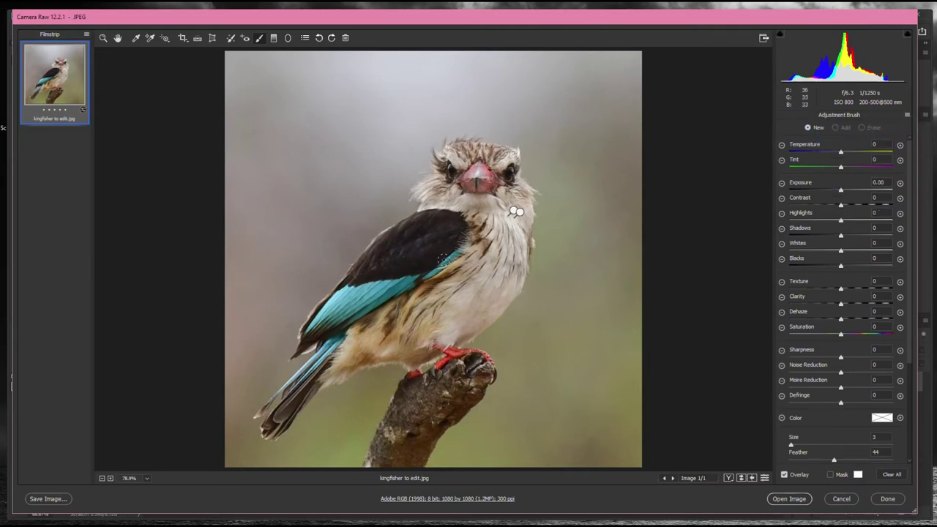
left_click(843, 191)
left_click(846, 235)
key("bracketright")
mouse_move(454, 236)
left_mouse_down()
mouse_move(396, 265)
mouse_move(436, 221)
mouse_move(384, 262)
mouse_move(461, 238)
mouse_move(373, 270)
mouse_move(265, 426)
mouse_move(395, 294)
left_mouse_up()
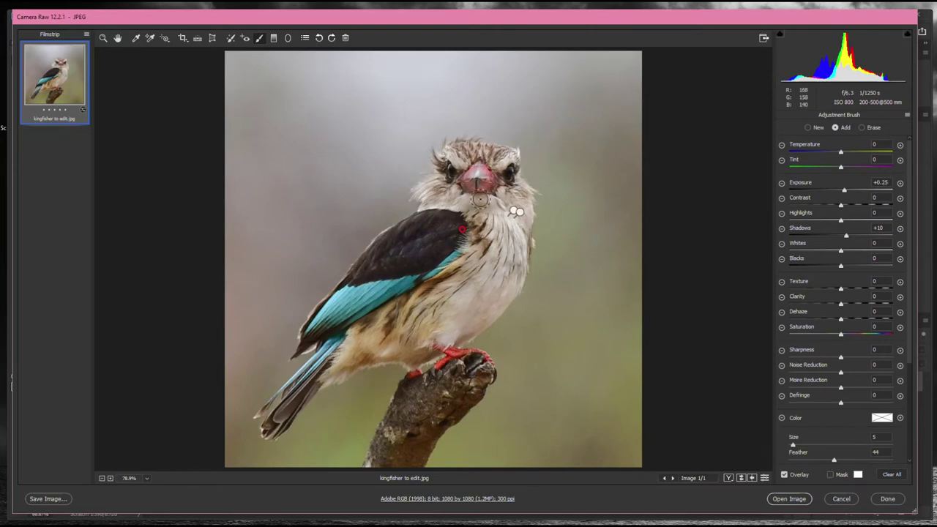
Step: Set the wing correction to Exposure +0.60 and Clarity +9, with a little Texture
left_click_drag(845, 191, 865, 191)
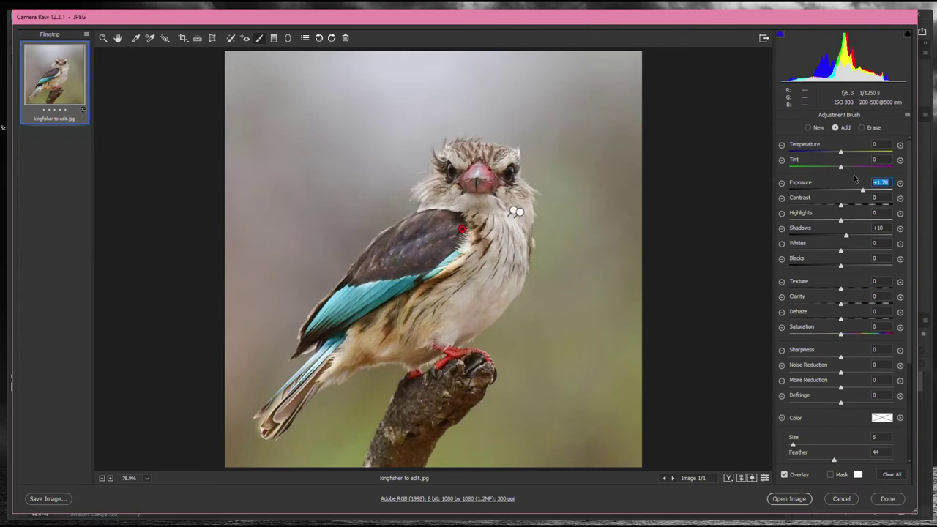
left_click_drag(863, 192, 851, 191)
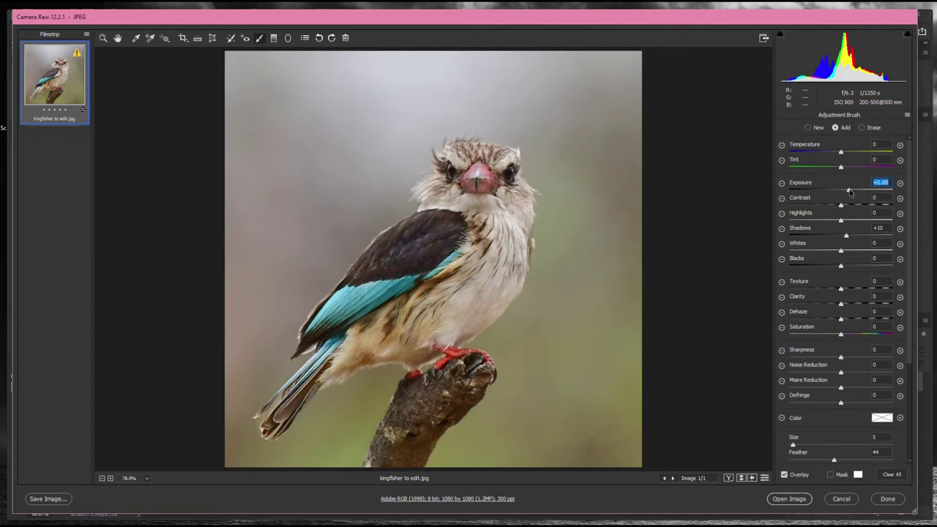
left_click_drag(842, 307, 846, 308)
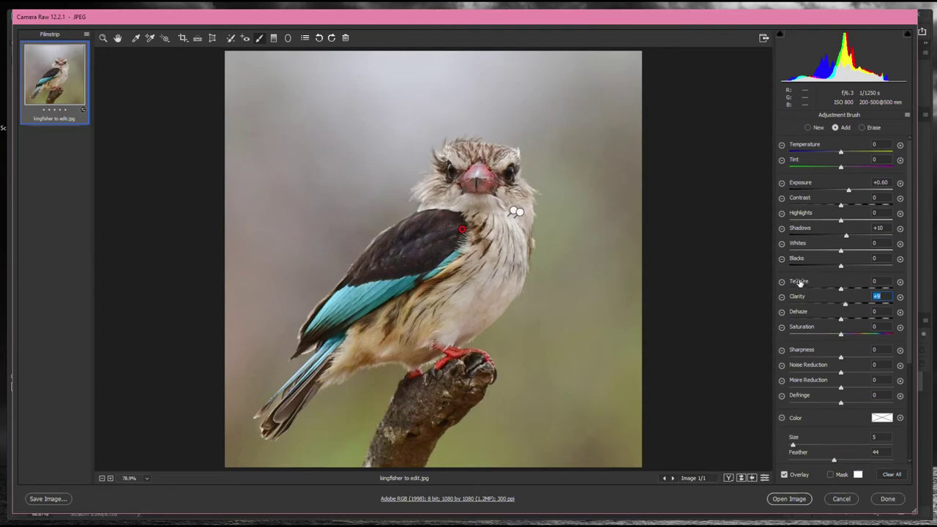
left_click(842, 289)
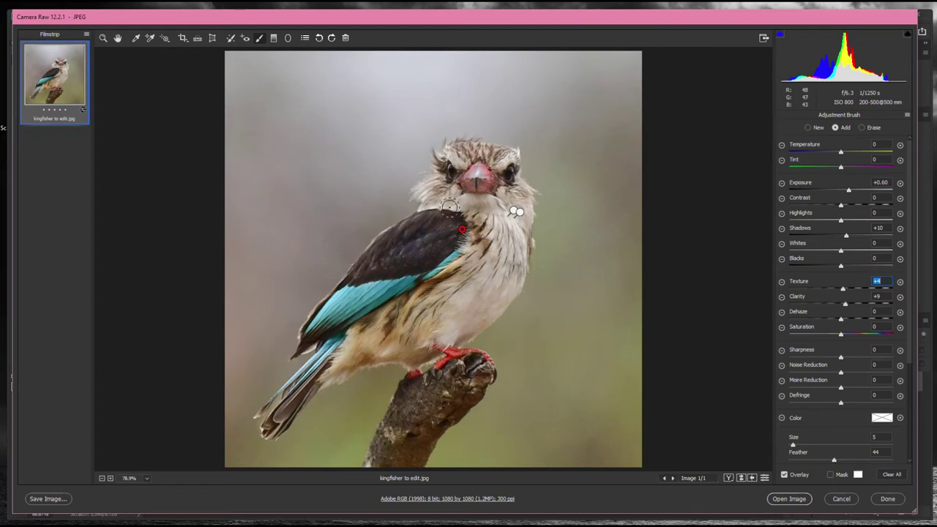
Step: Select the Radial Filter with all settings reset to zero, set to affect inside its shape
left_click(289, 38)
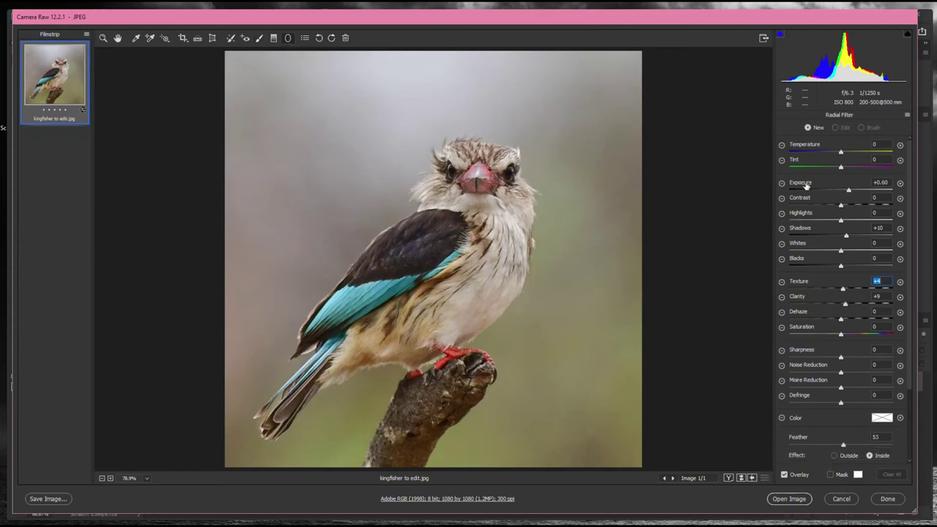
left_click(907, 115)
left_click(873, 137)
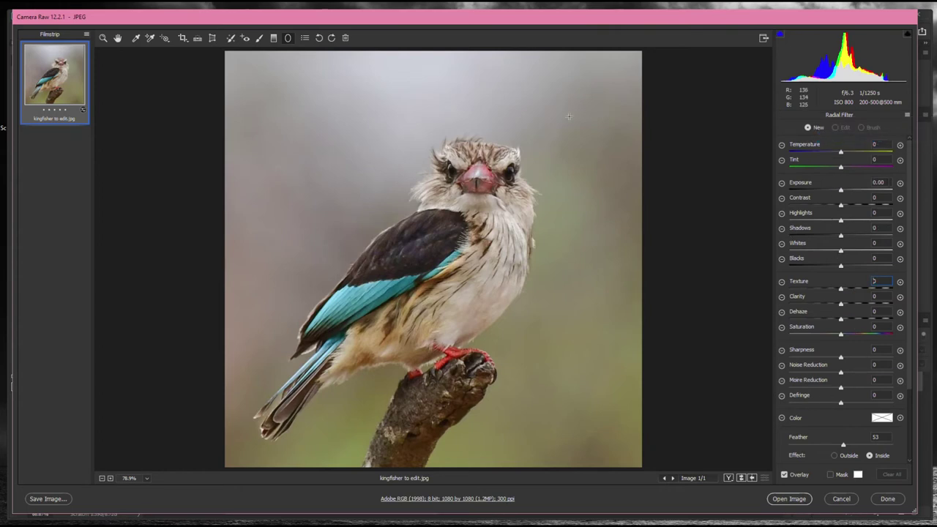
scroll(854, 422, "down", 2)
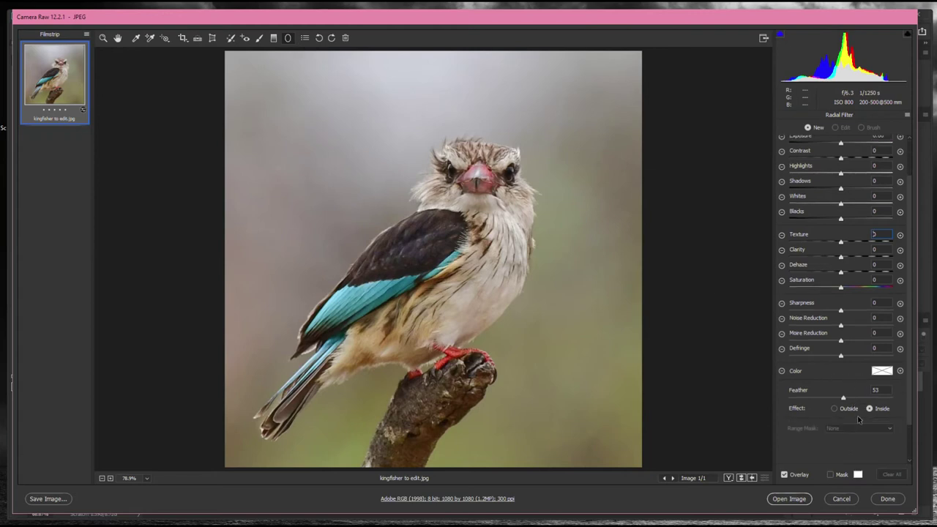
left_click(834, 409)
left_click(870, 409)
Step: Draw a radial filter over the bird's head and shrink it to a small circle
left_click_drag(380, 130, 478, 199)
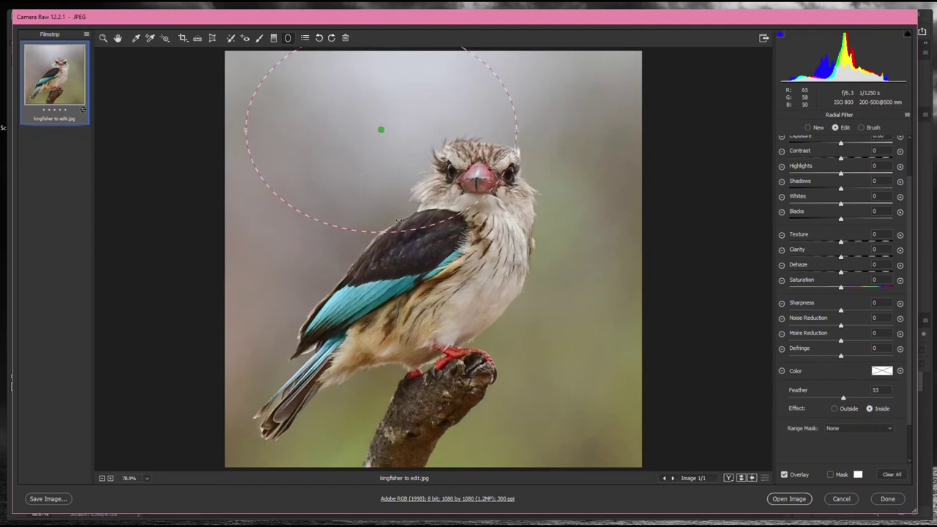
left_click_drag(381, 232, 379, 172)
left_click_drag(246, 129, 564, 265)
Step: Test Exposure inside and outside the circle, reset it to 0, and flatten it into a wide ellipse
scroll(838, 187, "up", 2)
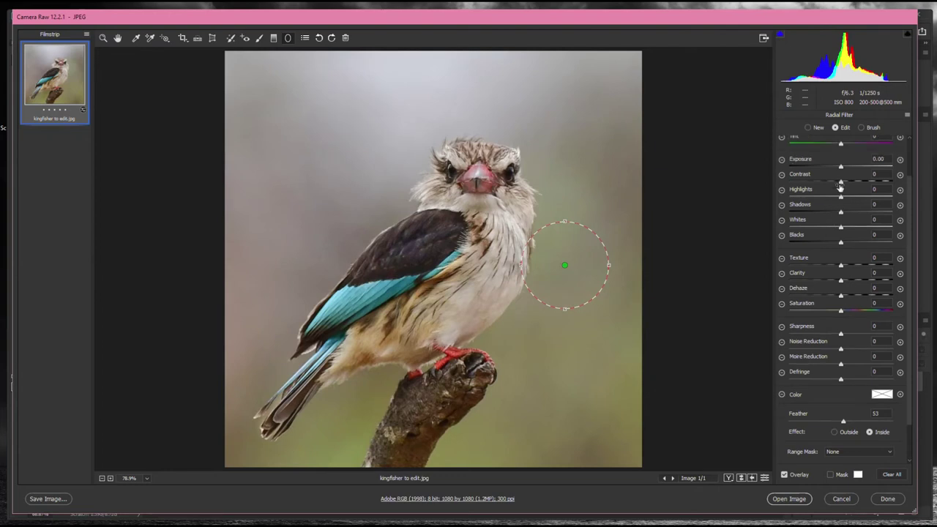
left_click_drag(841, 191, 865, 191)
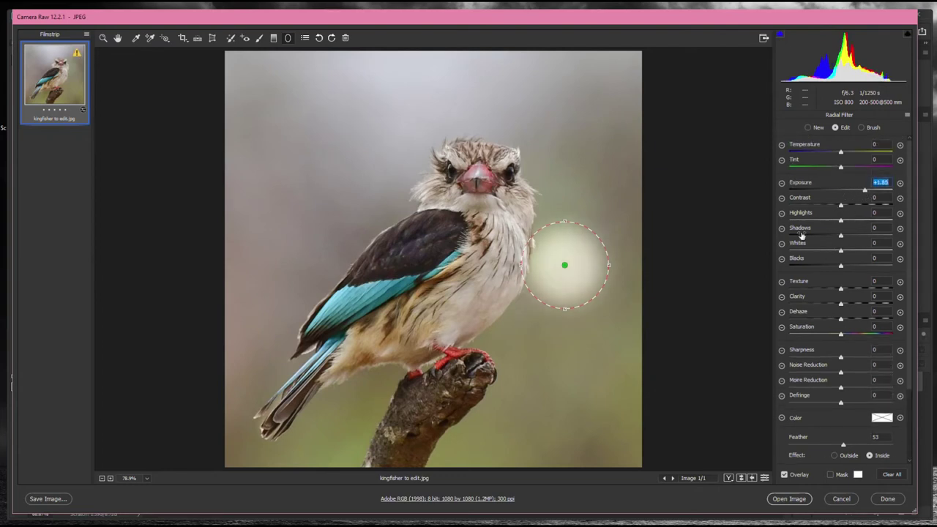
left_click(835, 456)
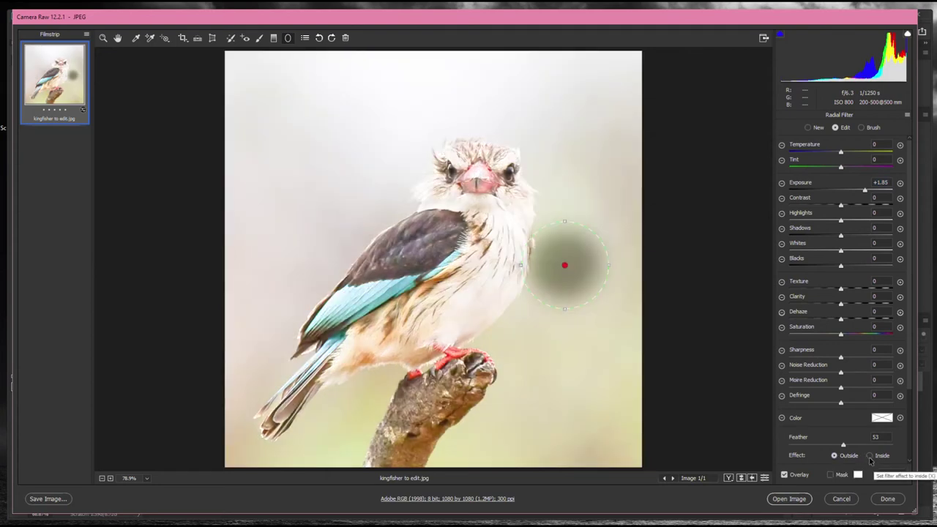
left_click(870, 457)
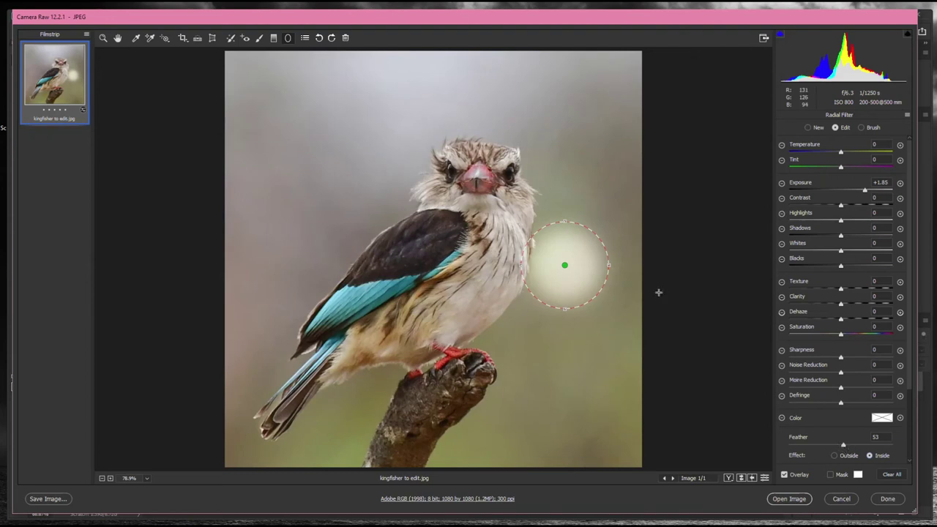
double_click(864, 192)
left_click_drag(565, 310, 582, 262)
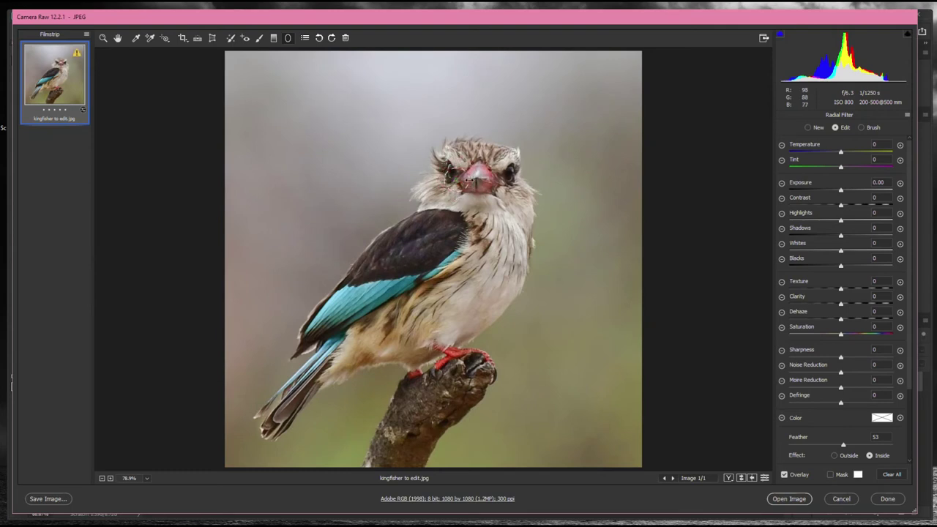
Step: Brighten the eye radial filter's exposure and give it +17 saturation and +13 contrast
left_click(452, 171)
left_click(840, 191)
left_click_drag(840, 191, 850, 193)
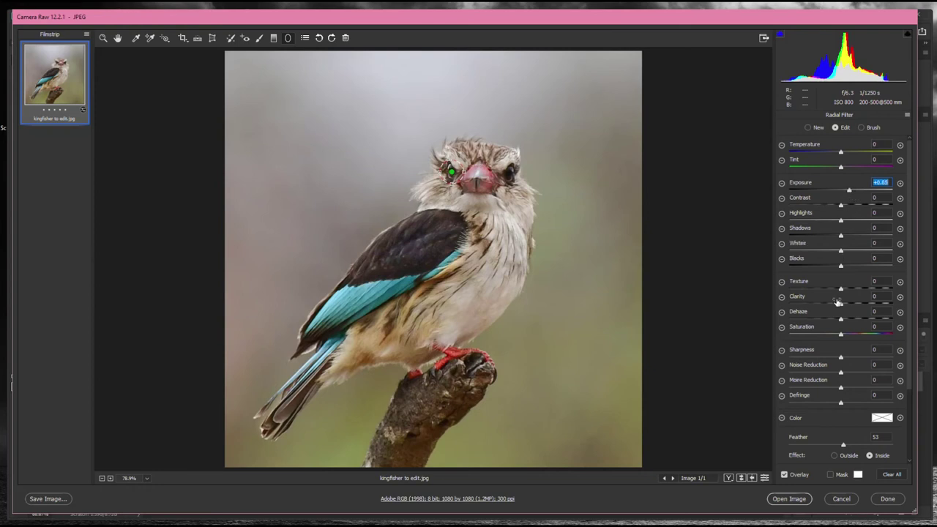
left_click_drag(840, 335, 847, 335)
left_click_drag(847, 337, 849, 338)
mouse_move(841, 207)
left_mouse_down()
mouse_move(848, 208)
mouse_move(848, 191)
left_mouse_up()
Step: Duplicate the eye filter onto the right eye and toggle the overlay off and on to judge it
right_click(451, 171)
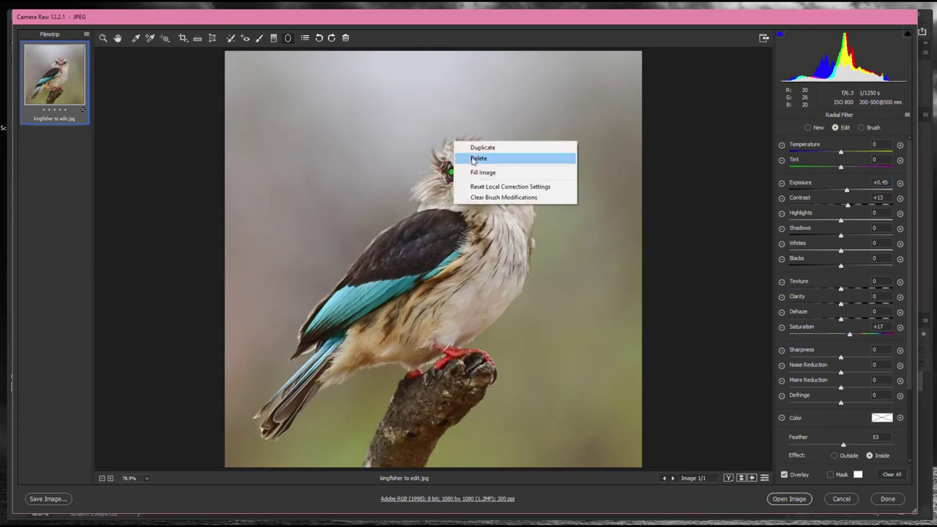
left_click(472, 147)
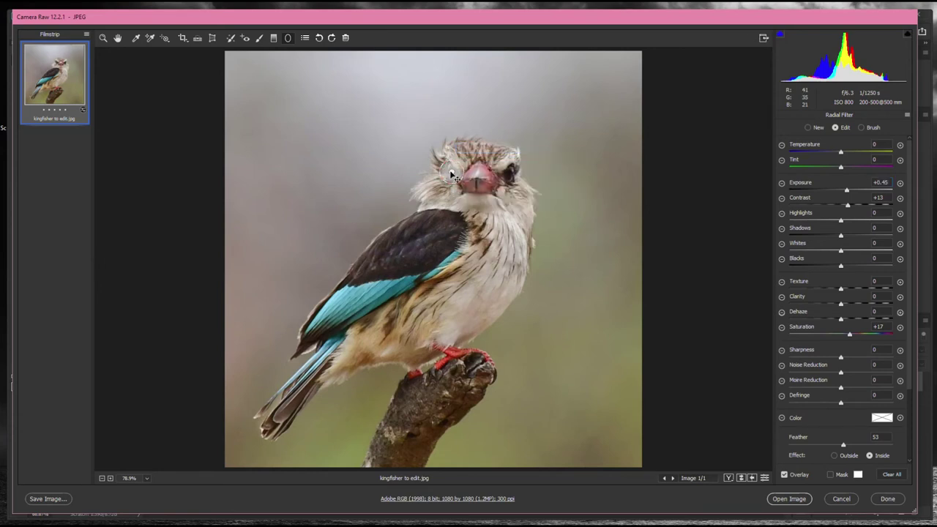
left_click_drag(451, 173, 510, 171)
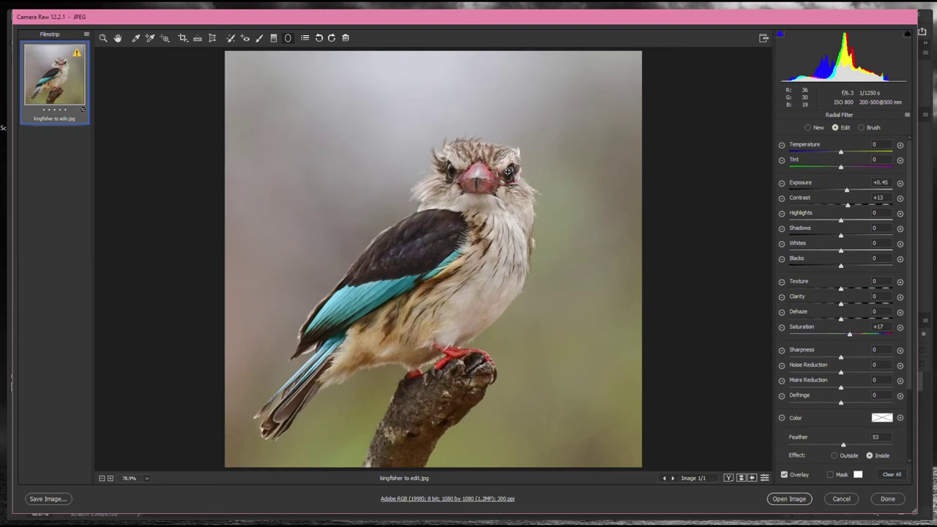
left_click(705, 291)
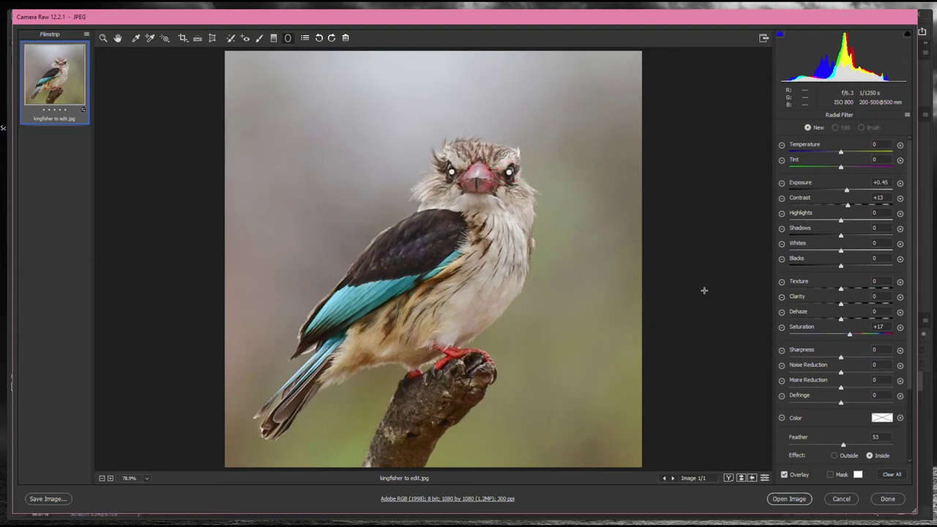
left_click(784, 475)
left_click(784, 475)
Step: Raise the overall Basic contrast to +9
left_click(102, 39)
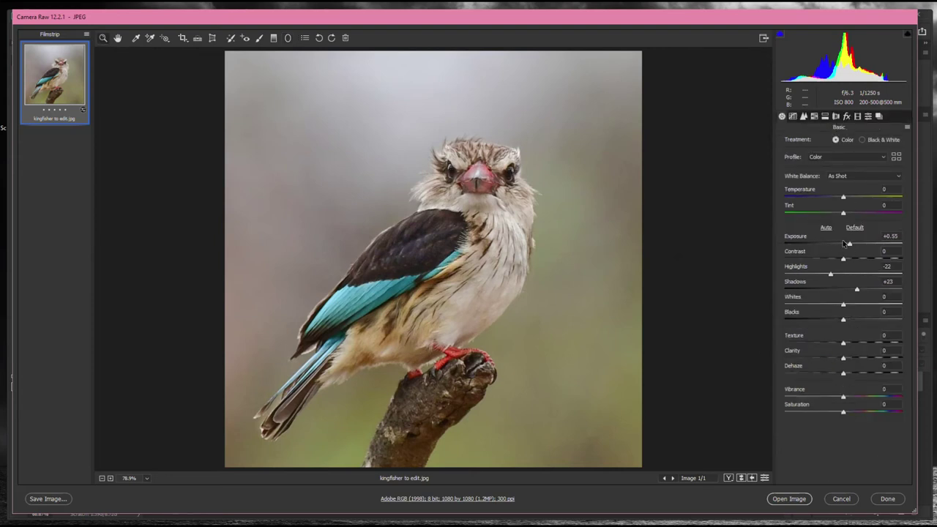
left_click_drag(845, 263, 849, 264)
left_click_drag(848, 264, 850, 261)
Step: Open the edited photo in Photoshop as a Smart Object
key("shift")
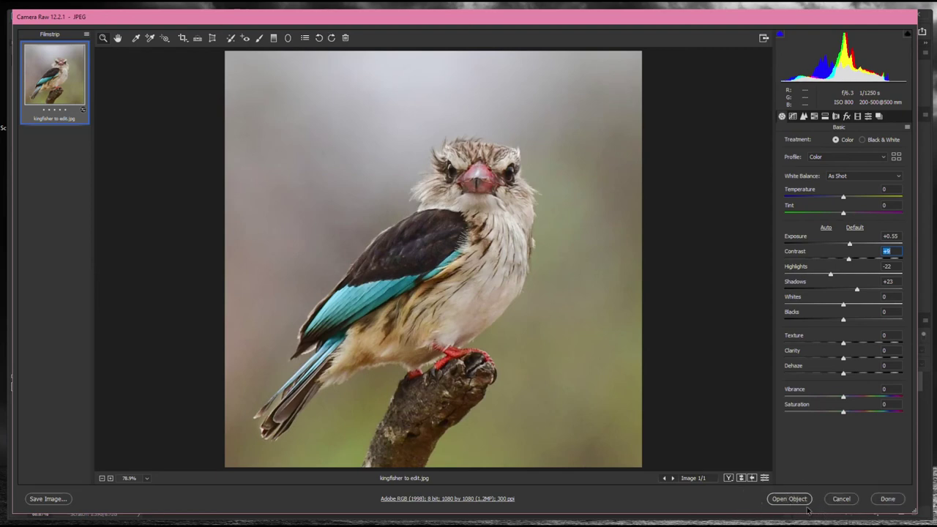
key("shift")
left_click(790, 500, "shift")
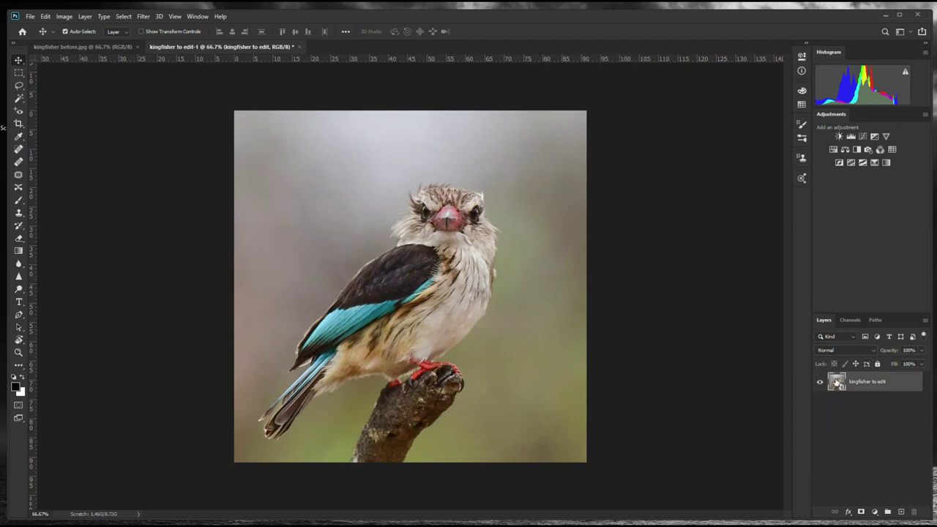
key("shift+ctrl+a")
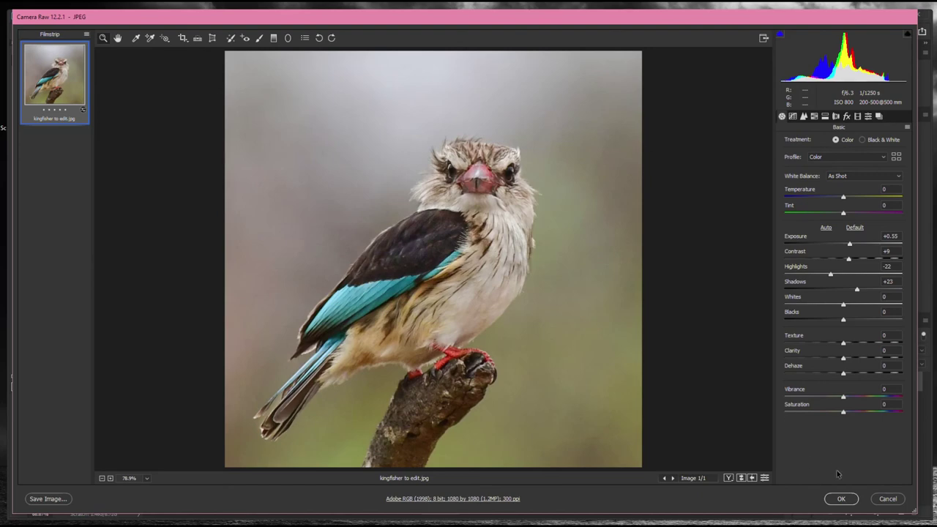
left_click(841, 499)
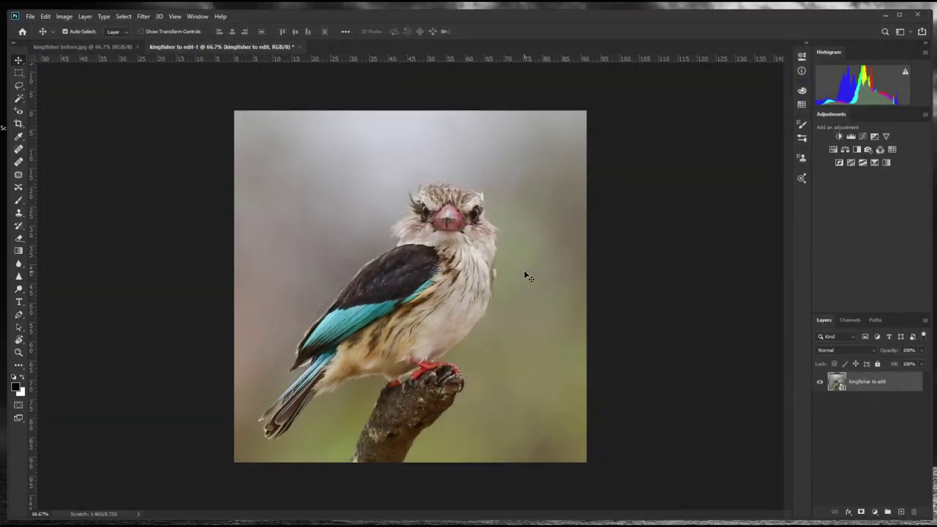
Step: Save the image as kingfisher to edit-1.psd in Photoshop format with layers kept
left_click(31, 17)
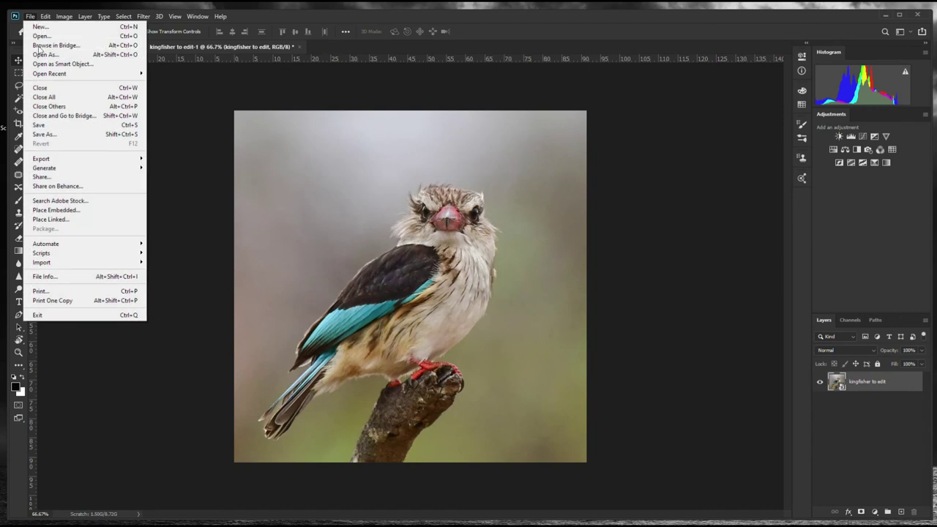
left_click(44, 134)
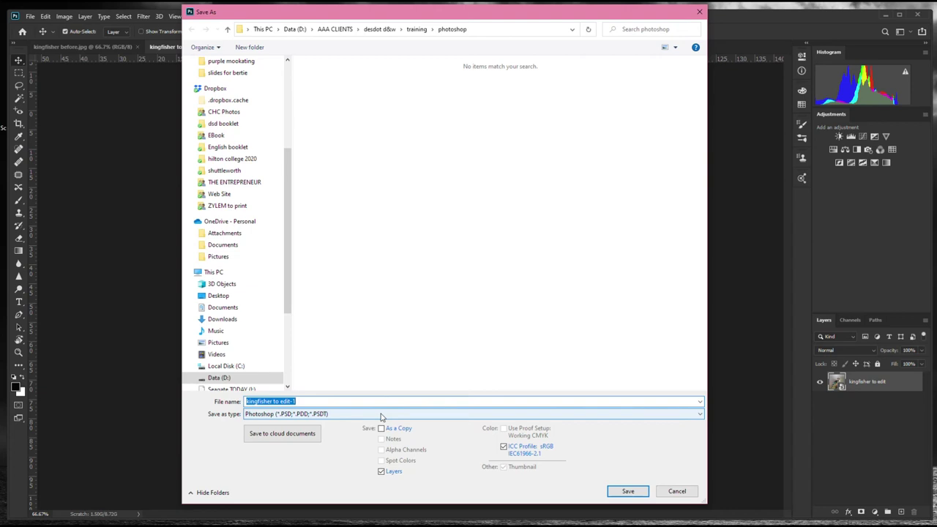
left_click(628, 491)
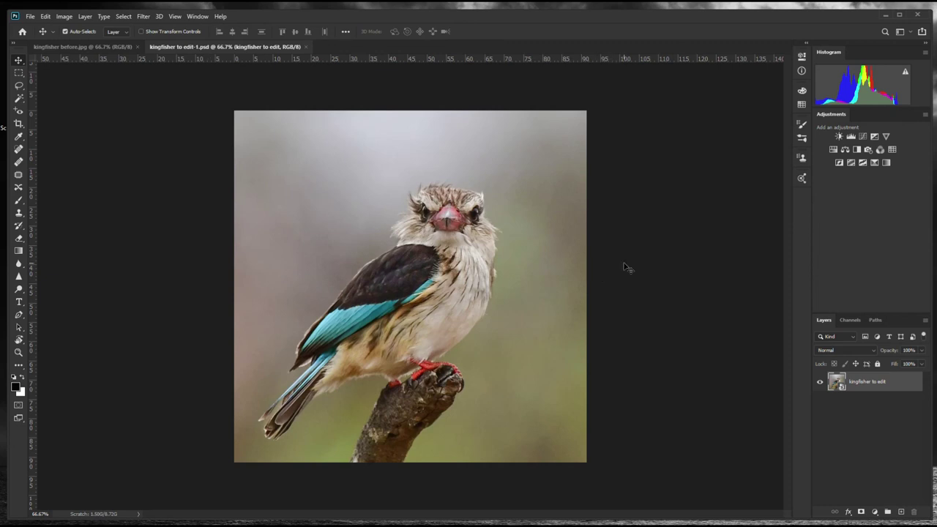
key("ctrl+l")
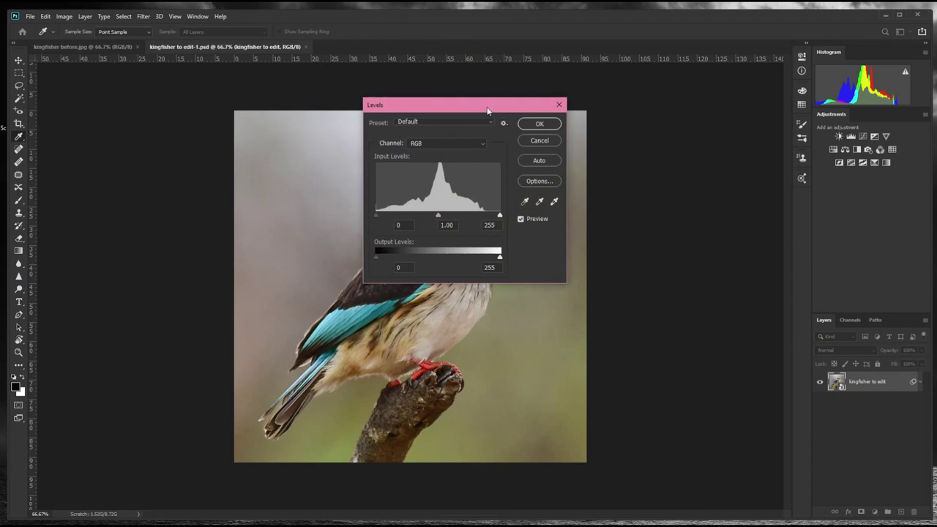
Step: Set the Levels midtone to 0.88, toggling Preview to compare with the original
left_click_drag(475, 102, 677, 85)
left_click(722, 199)
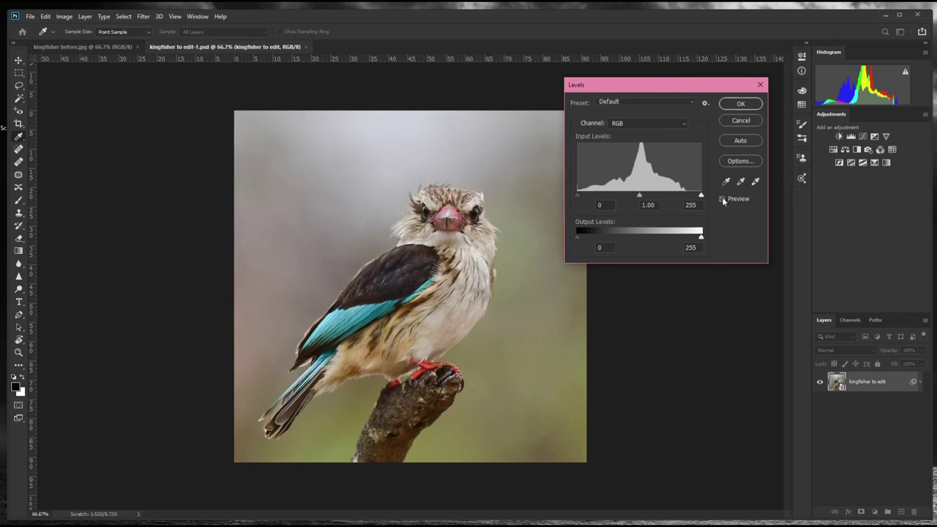
left_click(722, 199)
left_click_drag(641, 197, 645, 199)
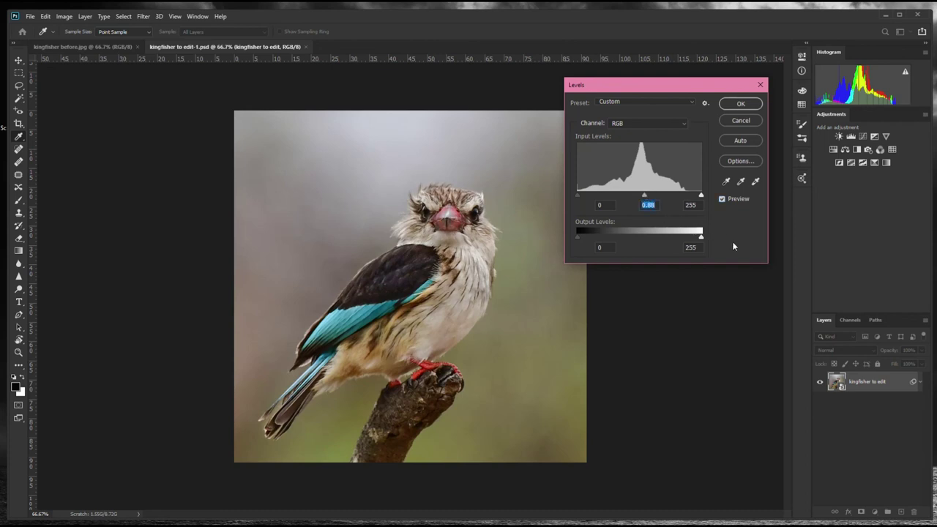
left_click(723, 199)
left_click(723, 199)
left_click(723, 199)
left_click(723, 199)
Step: Apply Levels as a smart filter and compare against kingfisher before.jpg
left_click(739, 105)
left_click(77, 47)
left_click(210, 46)
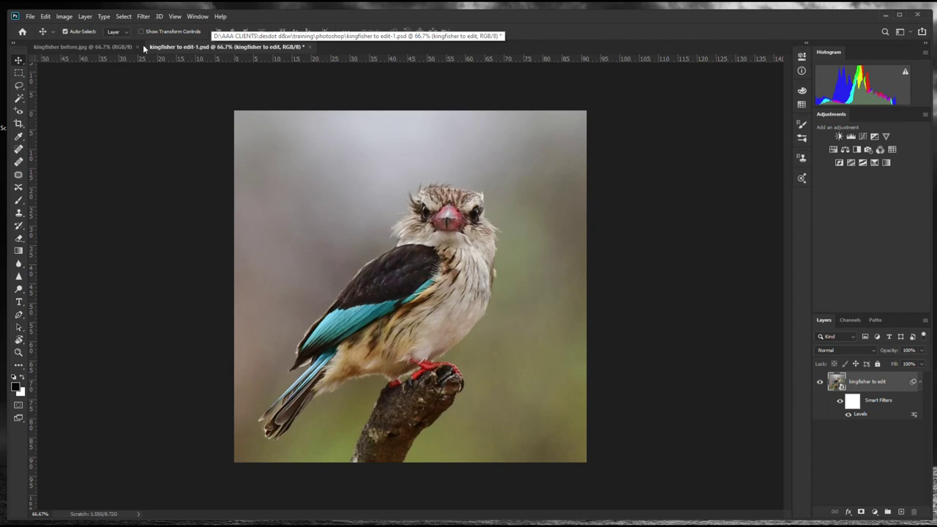
Step: Compare kingfisher before.jpg with the edited version, then save kingfisher to edit-1.psd
left_click(114, 46)
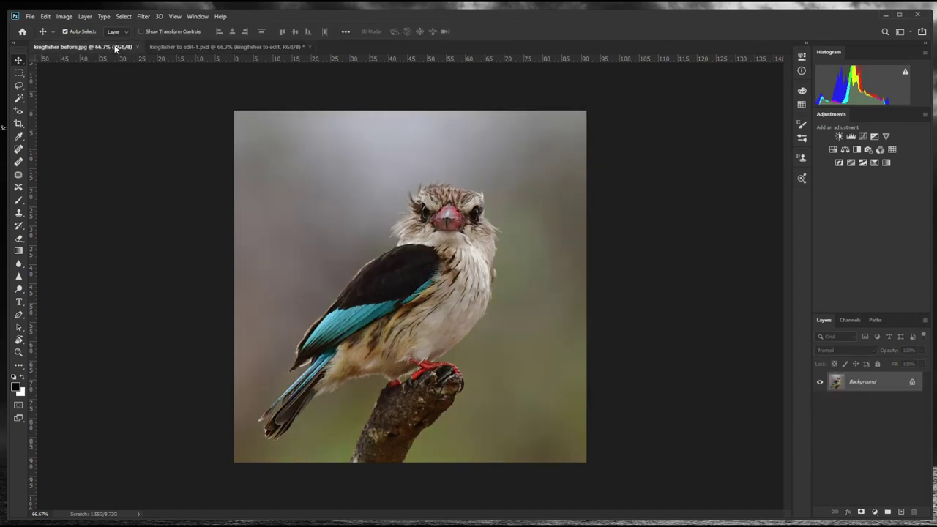
left_click(214, 45)
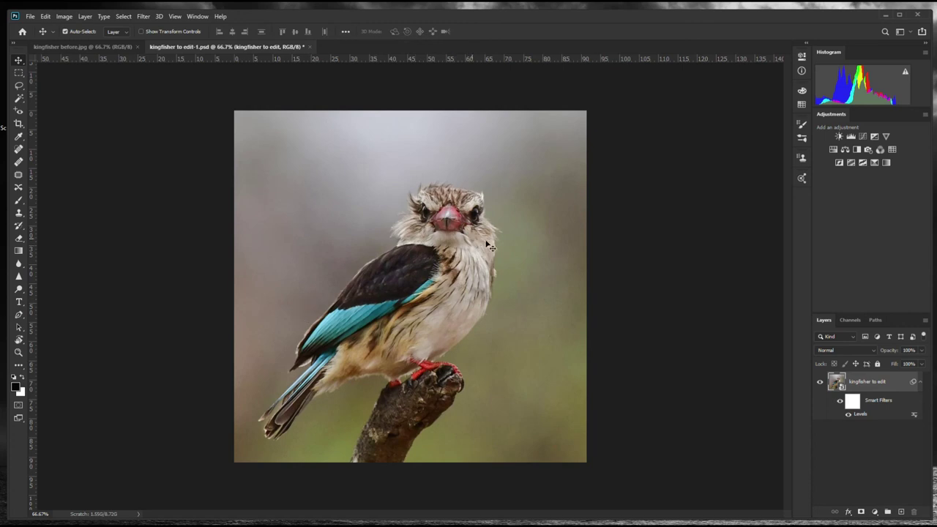
left_click(76, 47)
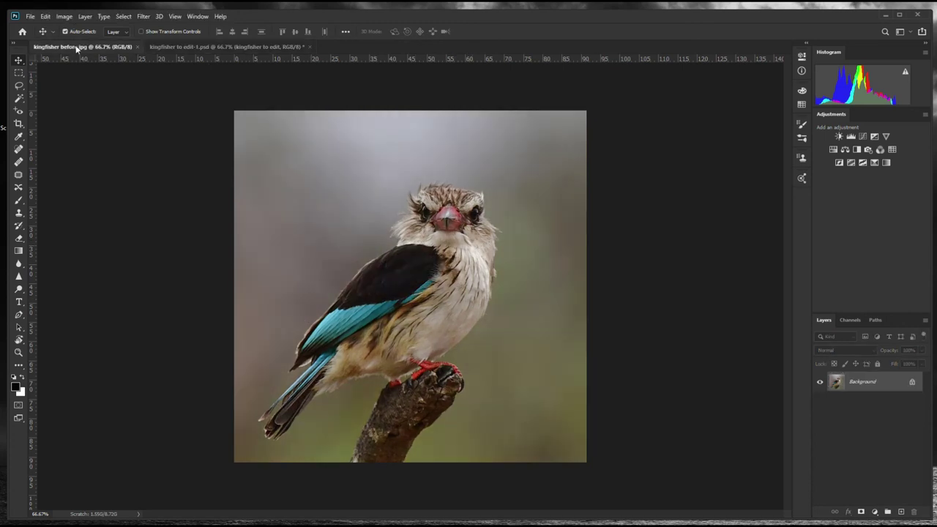
left_click(269, 48)
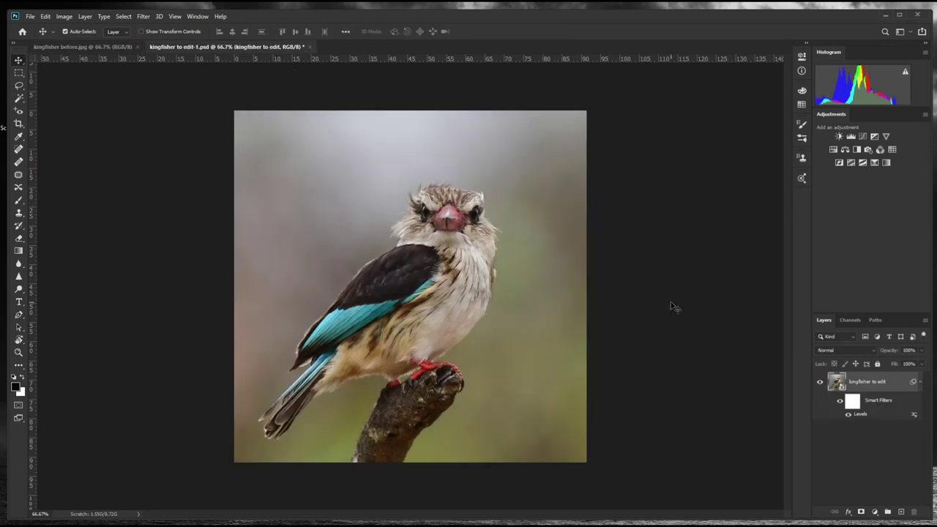
key("ctrl+s")
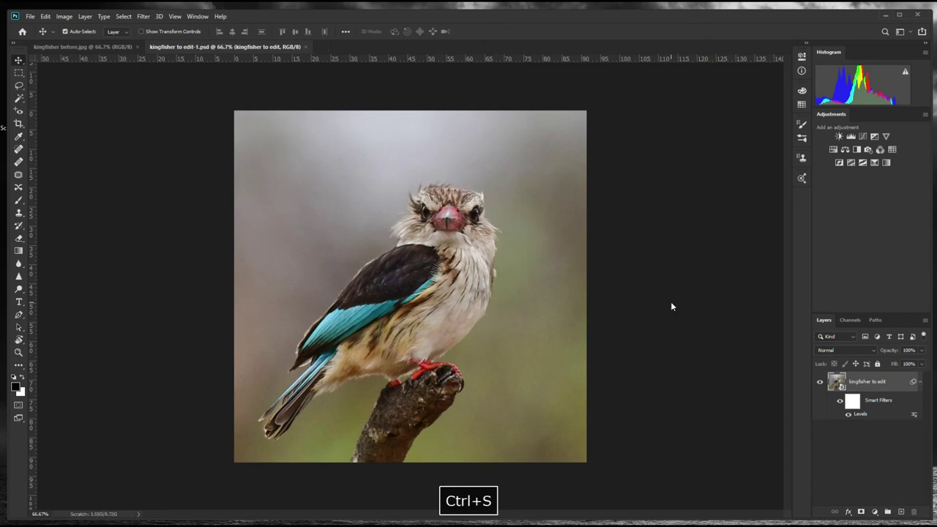
Step: Flatten the image and rename the copy to 'kingfisher to edit-1 flat'
right_click(900, 384)
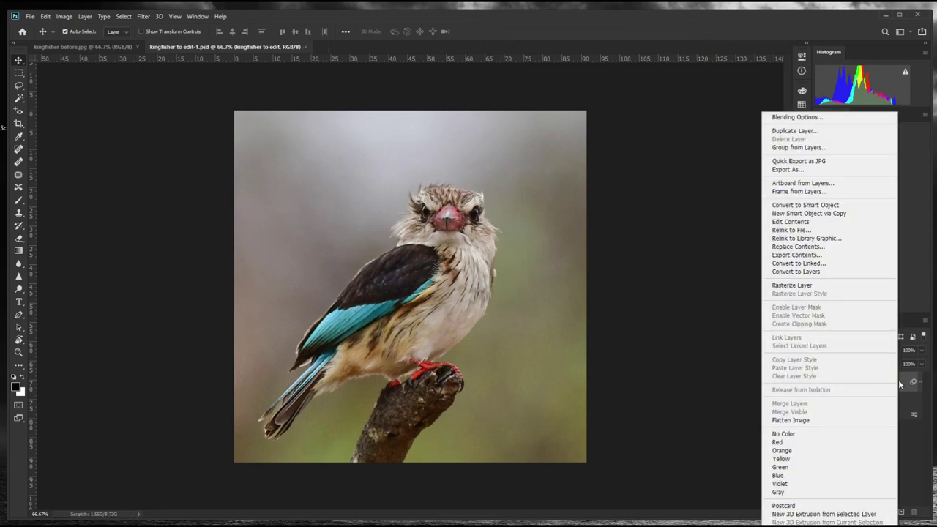
left_click(792, 421)
left_click(30, 17)
left_click(46, 134)
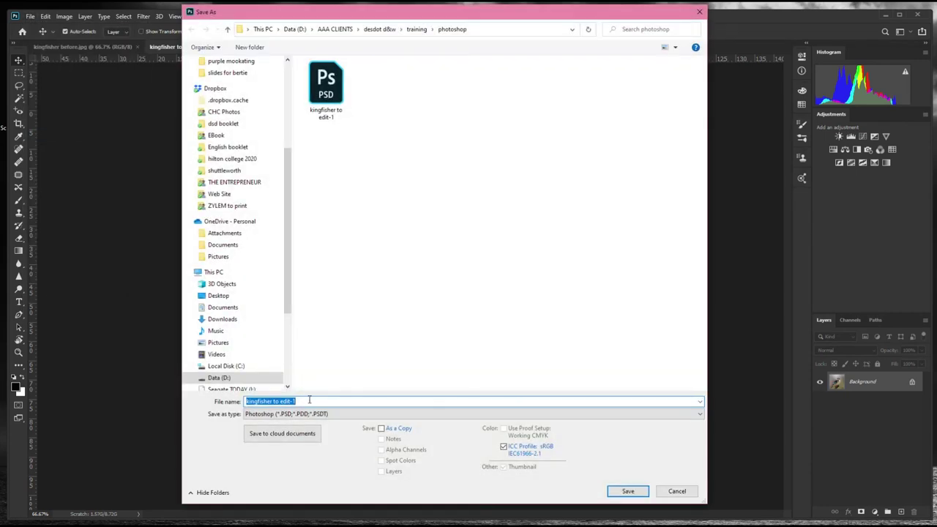
left_click(309, 400)
type("flat")
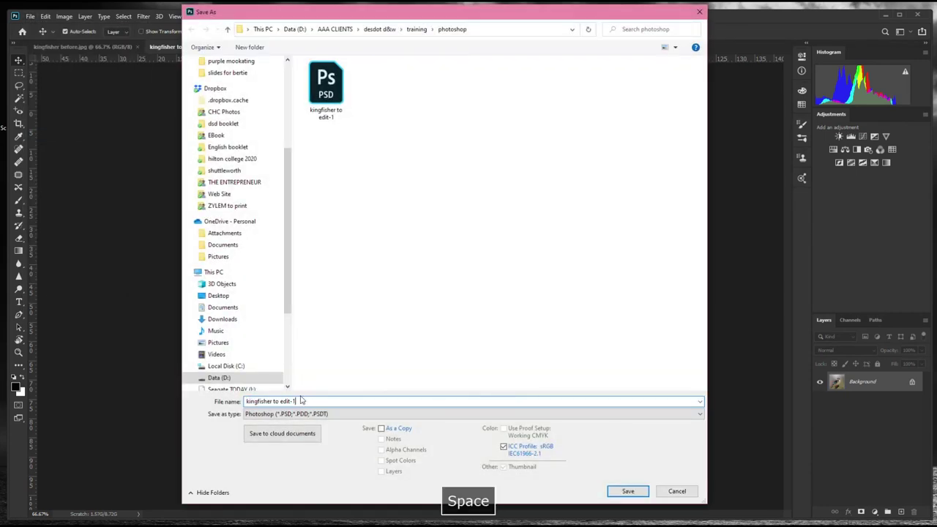
Step: Save the flattened copy as a JPEG at maximum quality 12
left_click(262, 414)
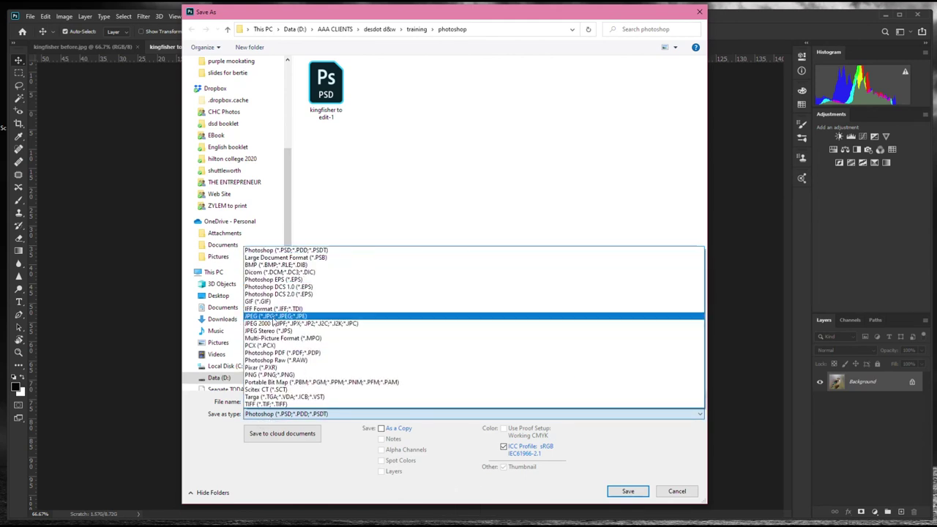
left_click(274, 317)
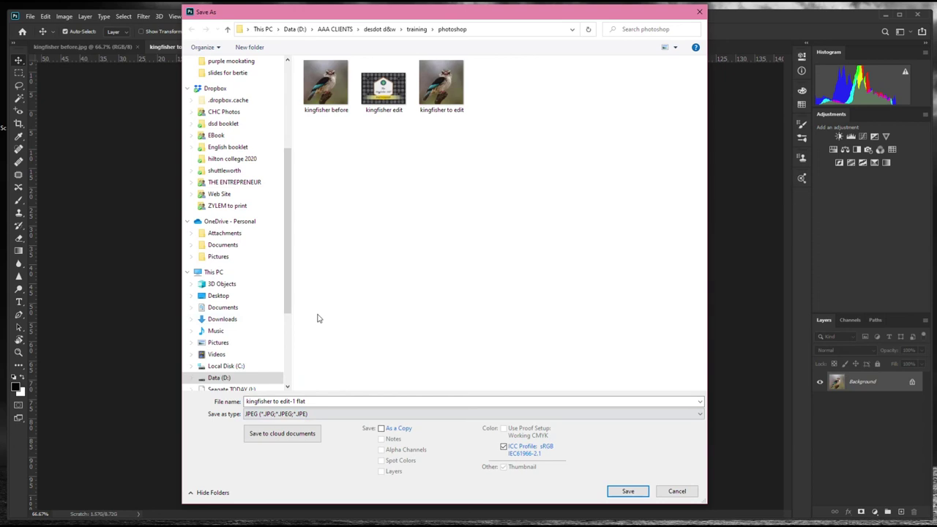
left_click(628, 491)
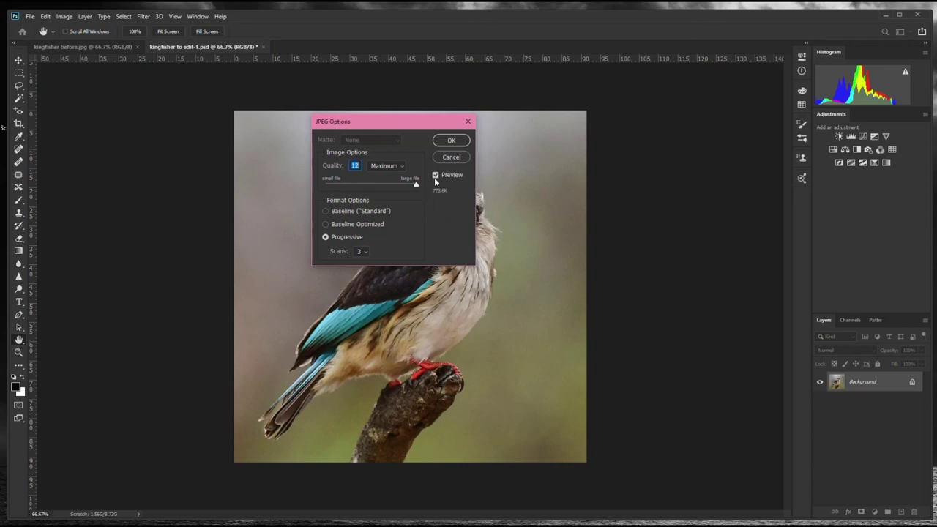
left_click(450, 141)
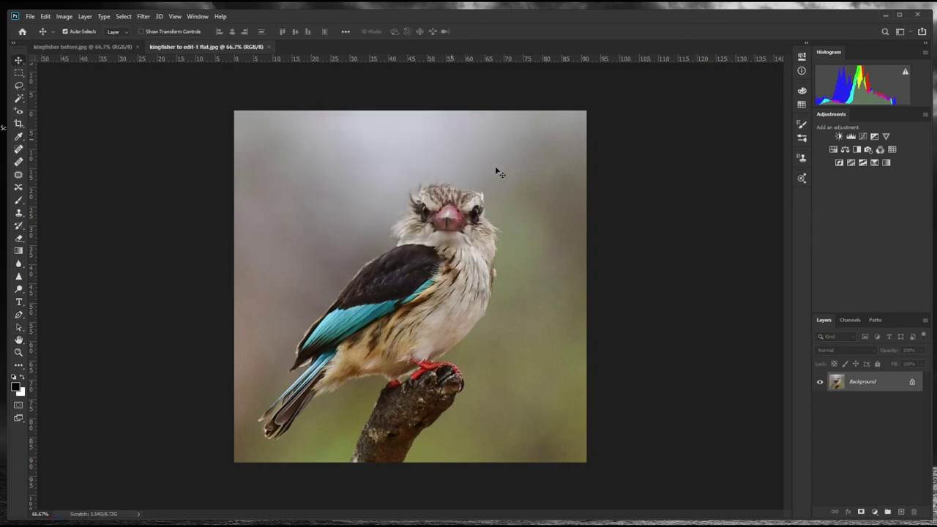
left_click(82, 46)
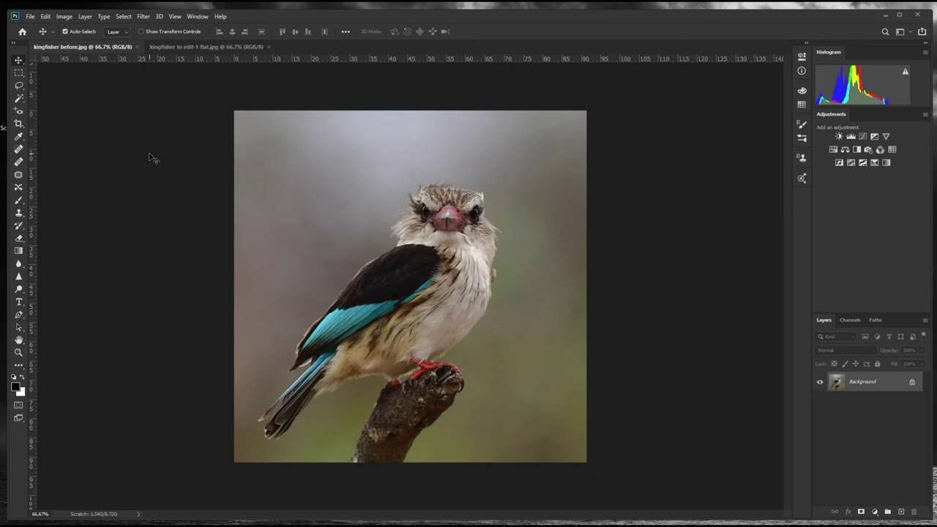
left_click(221, 46)
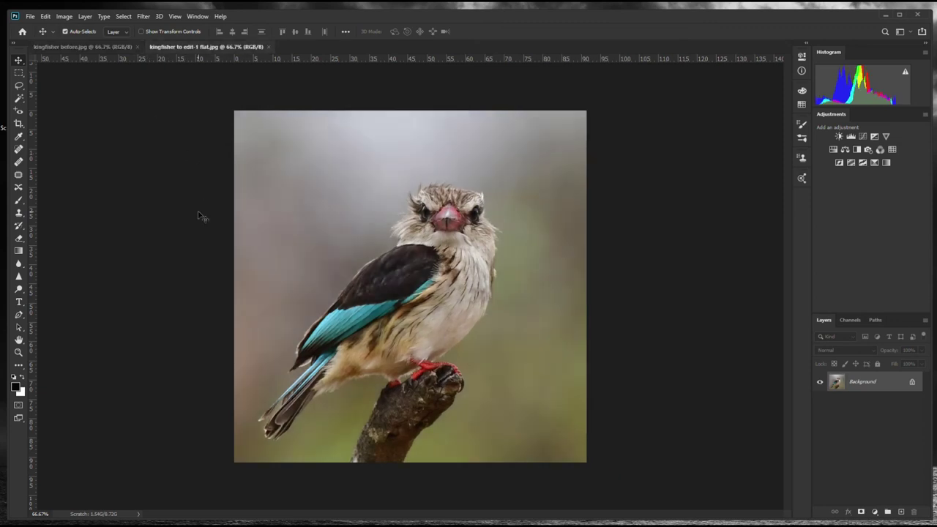
left_click(60, 46)
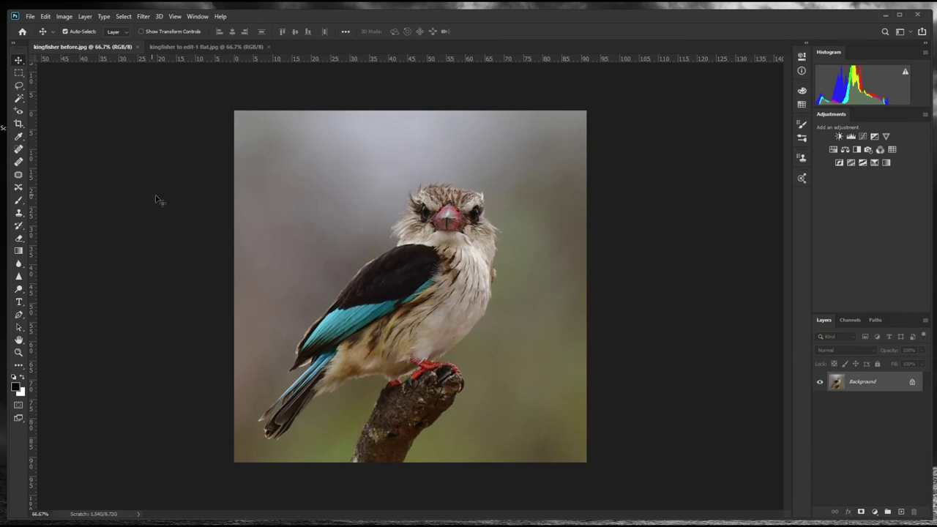
left_click(216, 45)
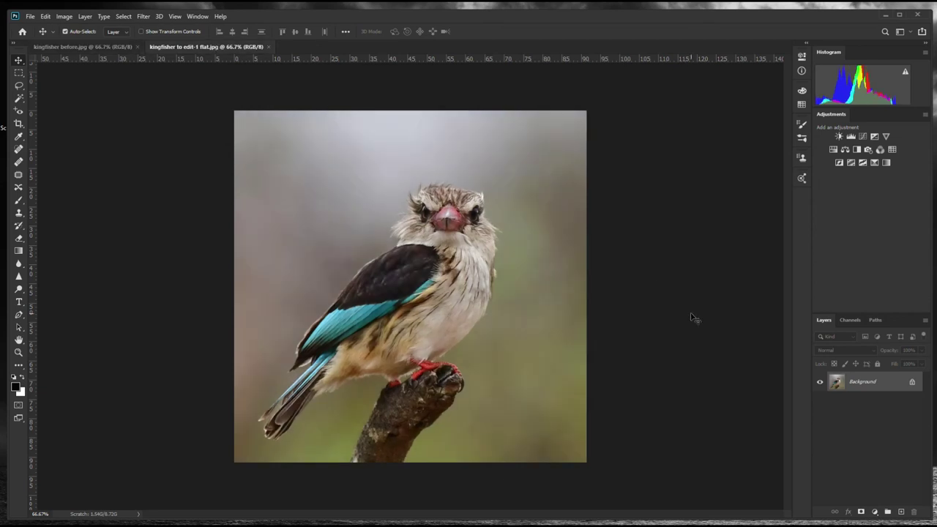